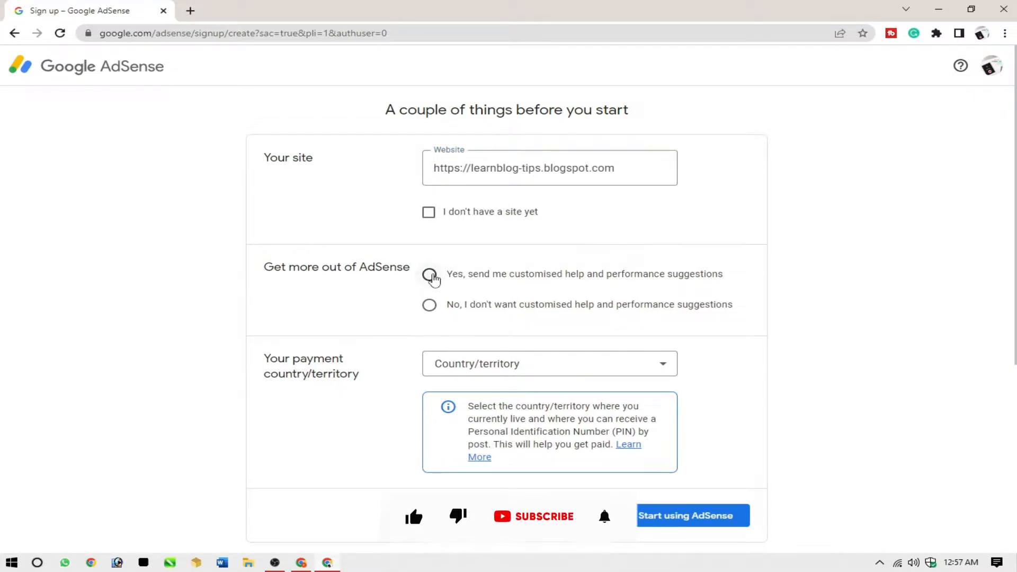
Opt in to customised help and performance suggestions and set the payment country/territory to Pakistan
click(429, 274)
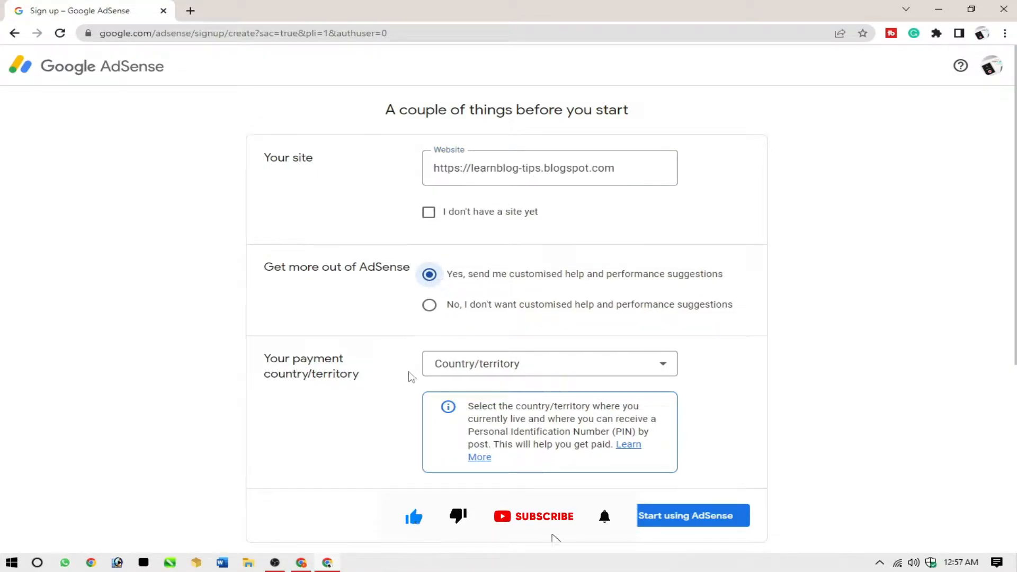
click(488, 365)
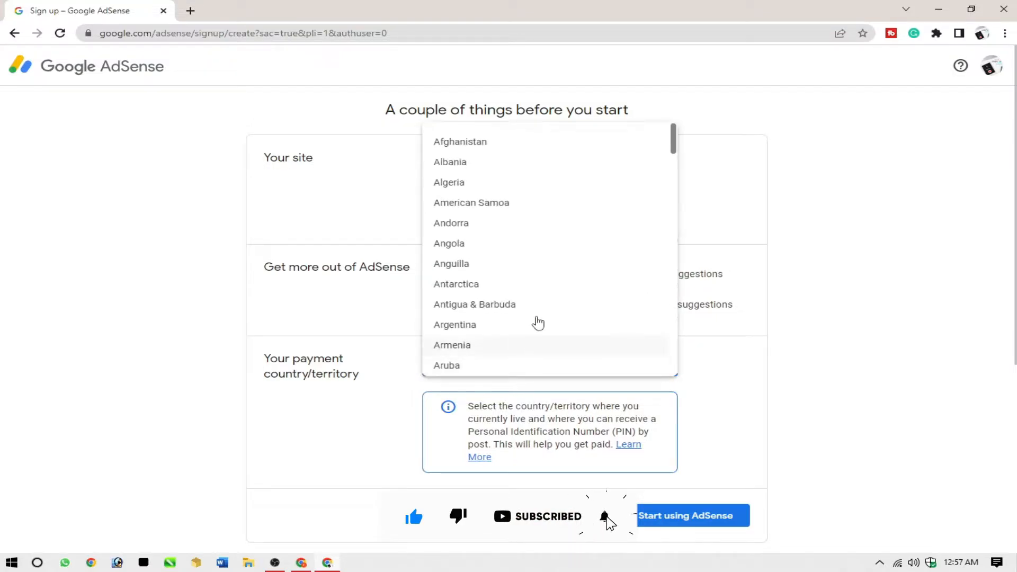
scroll(573, 279, down, 20)
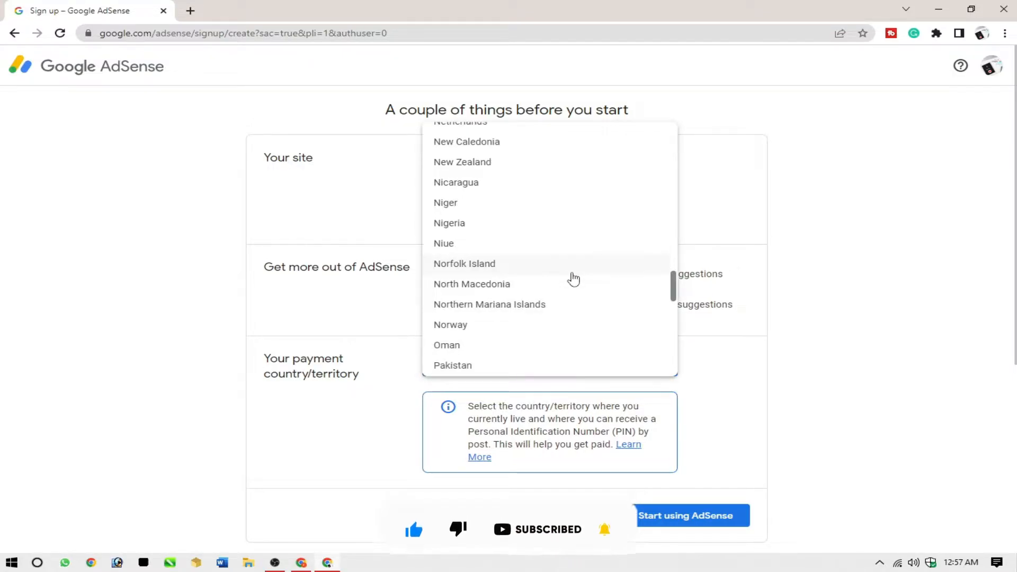
click(465, 368)
Accept the AdSense terms and conditions agreement and submit the sign-up to start using AdSense
scroll(772, 377, down, 3)
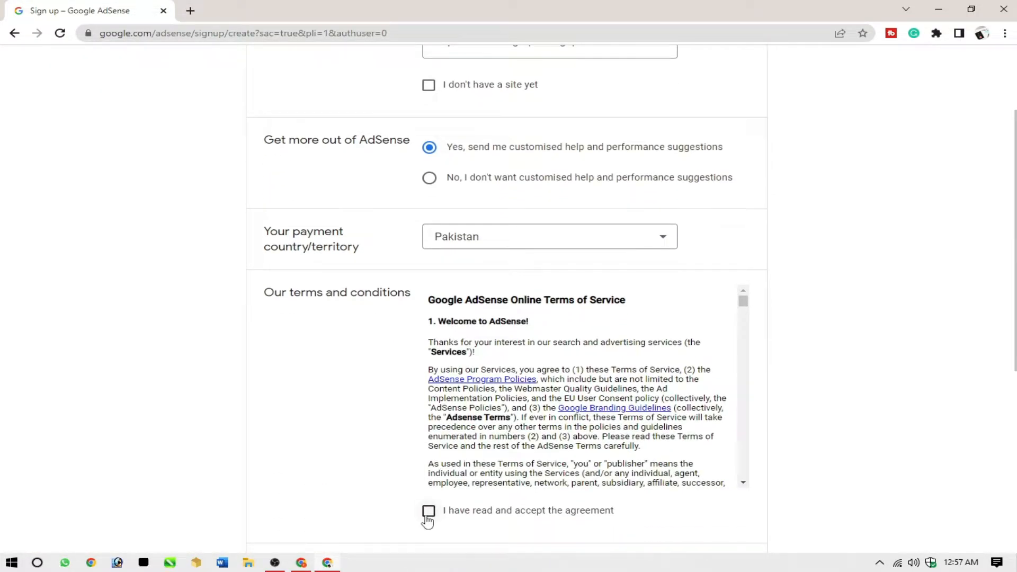
click(428, 513)
scroll(898, 498, down, 3)
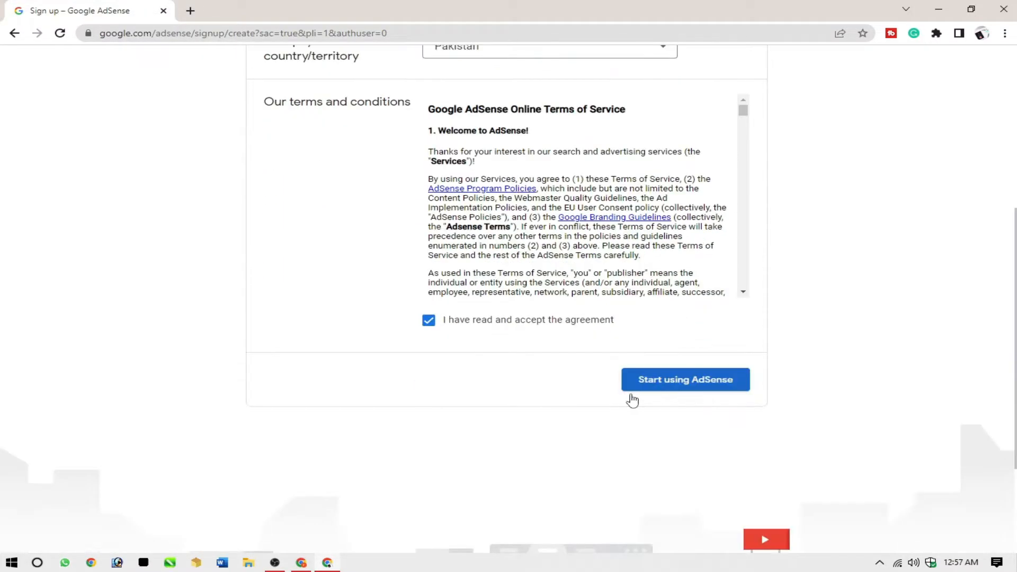
click(686, 392)
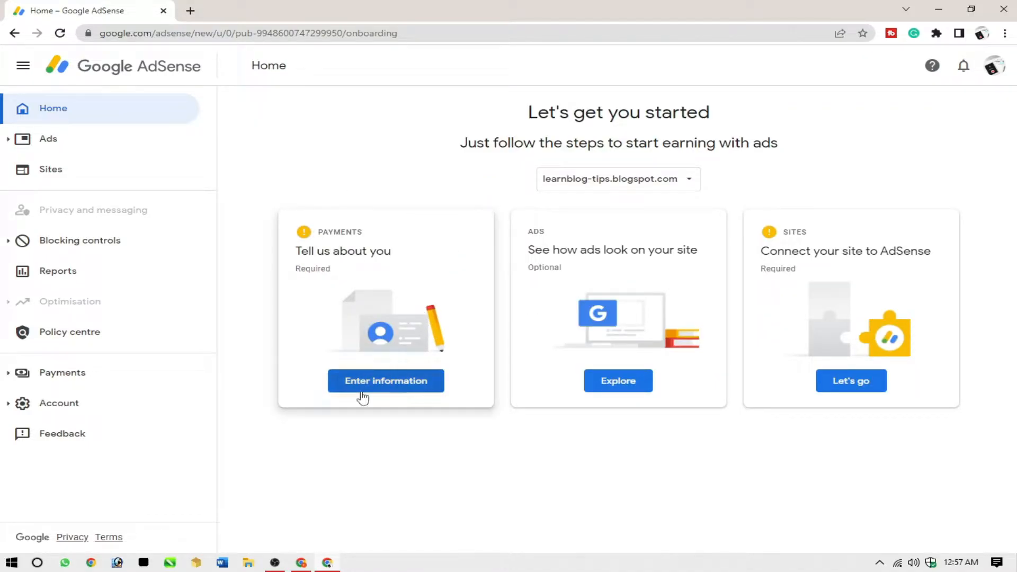
Open the required payments information form and replace the prefilled name with the customer's full name
click(388, 391)
scroll(829, 314, down, 1)
scroll(830, 314, up, 1)
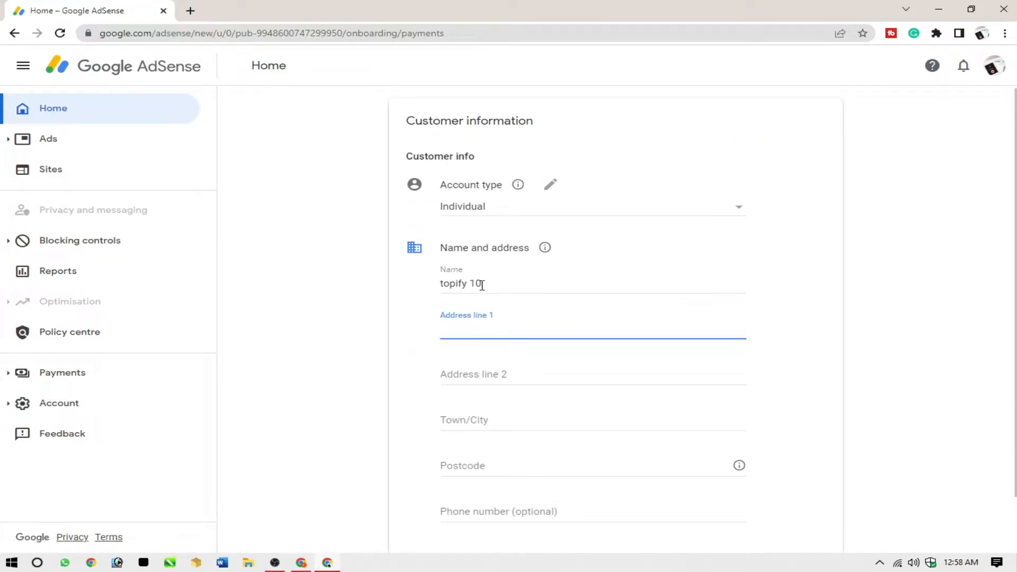
drag(482, 285, 423, 290)
key(BackSpace)
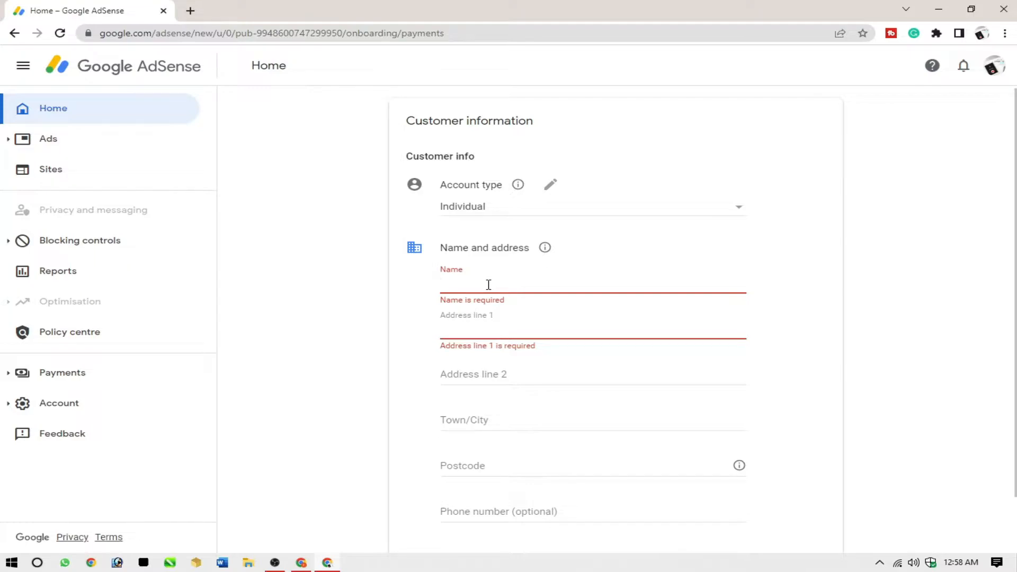
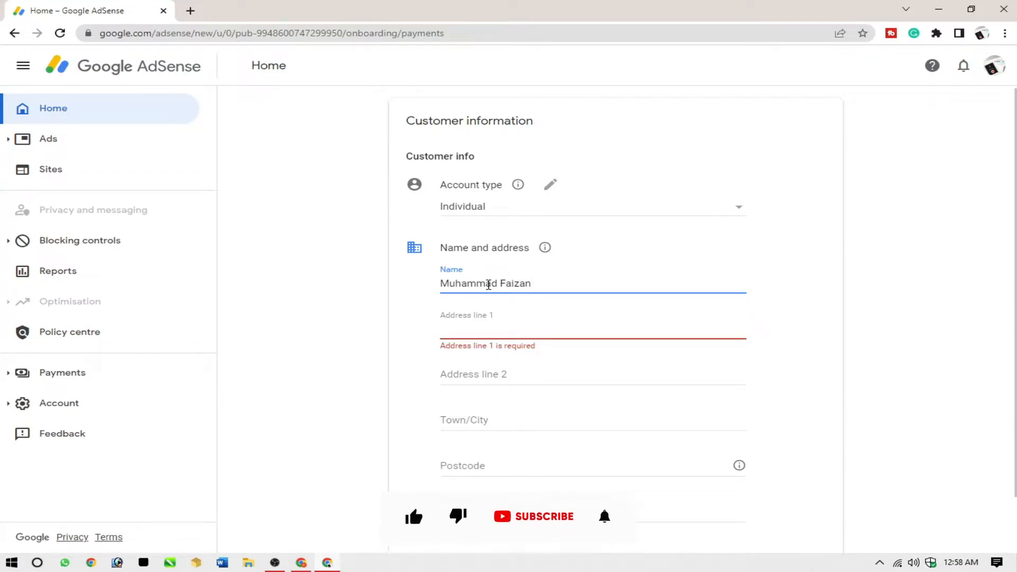
key(ctrl+a)
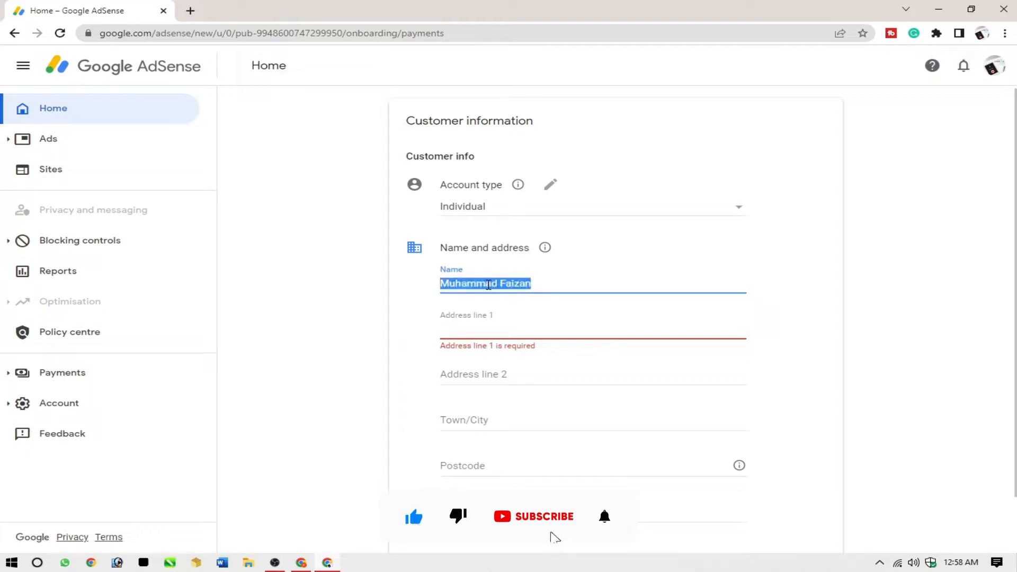
key(BackSpace)
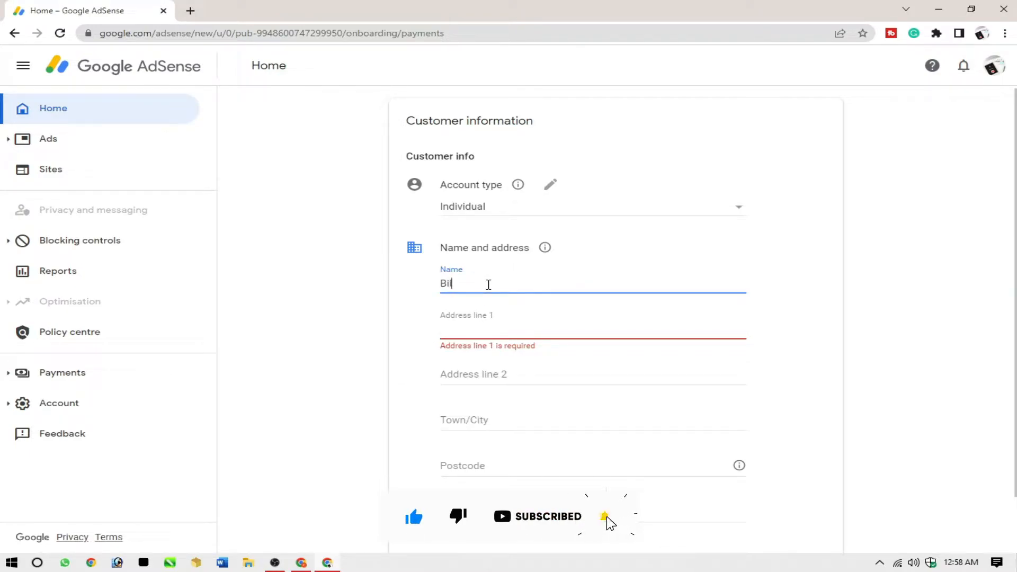
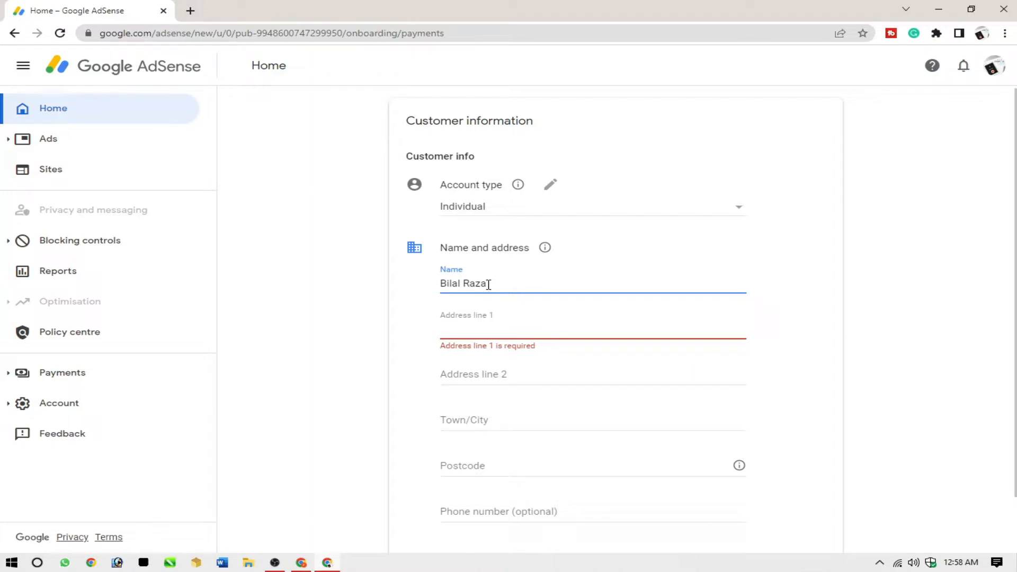
Fill in the customer's street address in Address line 1, along with the town and postcode
click(500, 328)
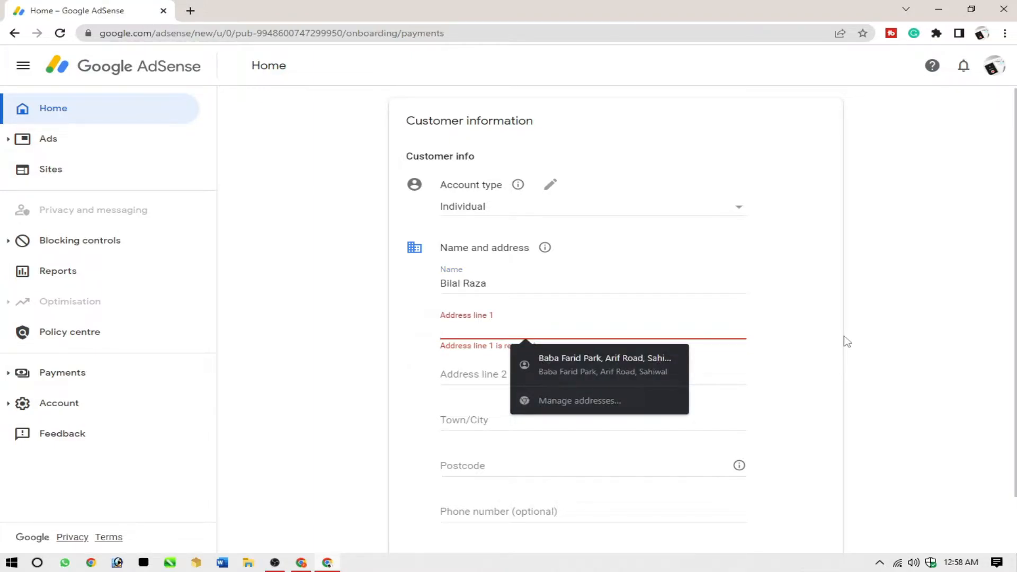
click(845, 342)
click(622, 334)
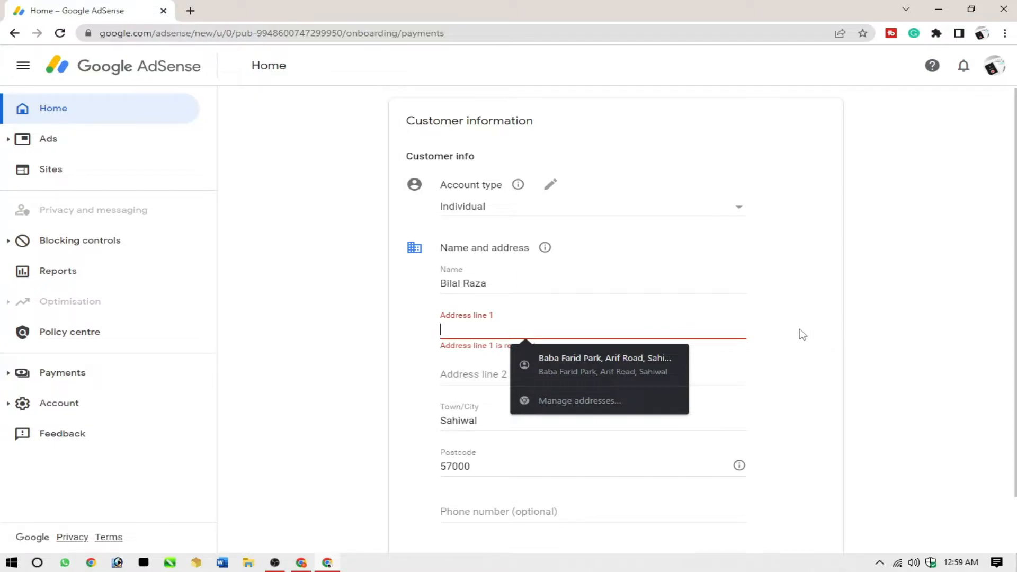
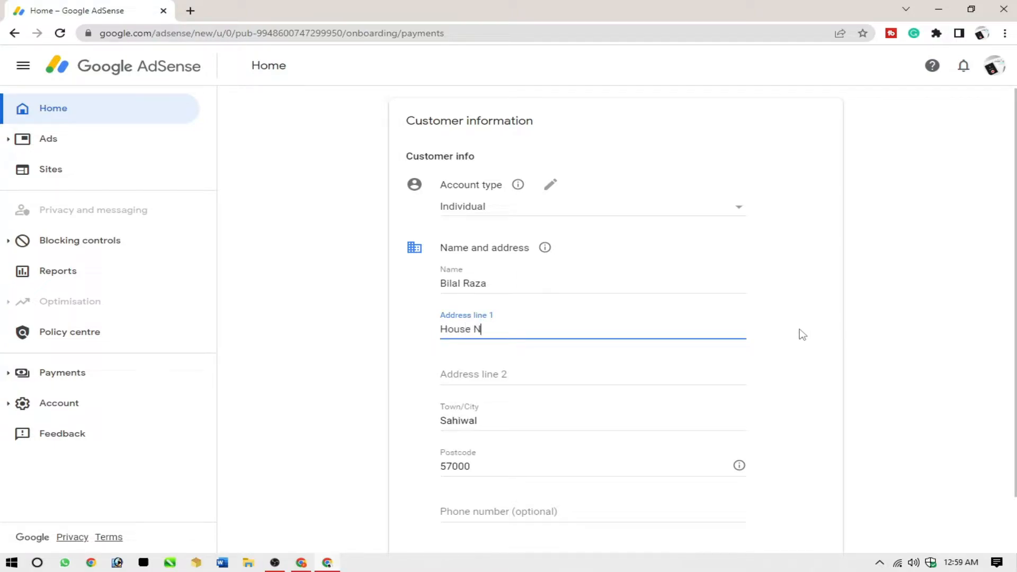
Copy the complete street address from Address line 1 into Address line 2
key(ctrl+a)
key(ctrl+c)
click(681, 374)
key(ctrl+v)
scroll(831, 361, down, 1)
click(831, 361)
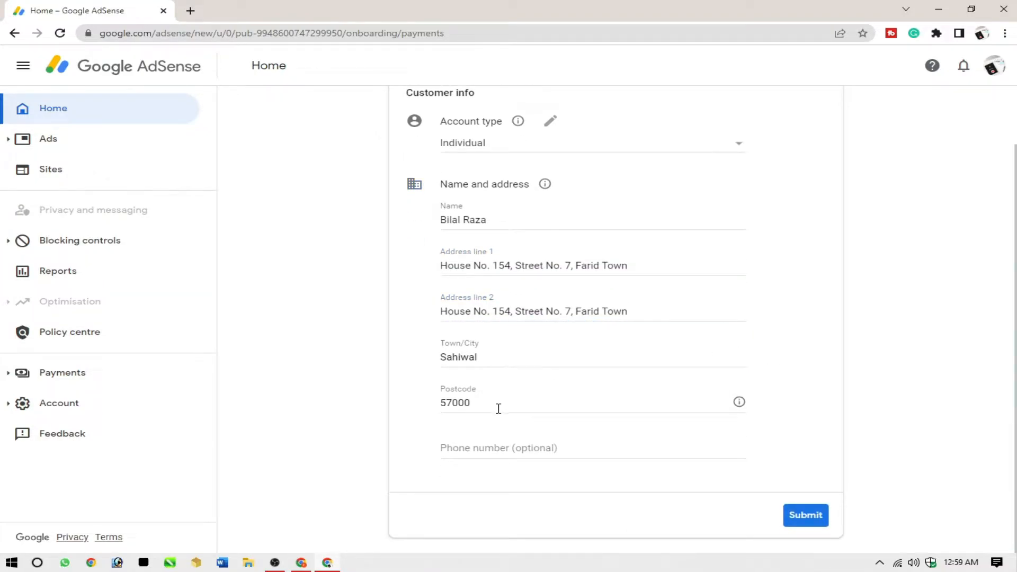
Enter the customer's phone number and submit the customer information, declining the offer to save the address
scroll(736, 306, up, 1)
scroll(736, 307, up, 1)
scroll(665, 371, down, 1)
scroll(665, 370, up, 1)
scroll(666, 370, down, 1)
click(512, 444)
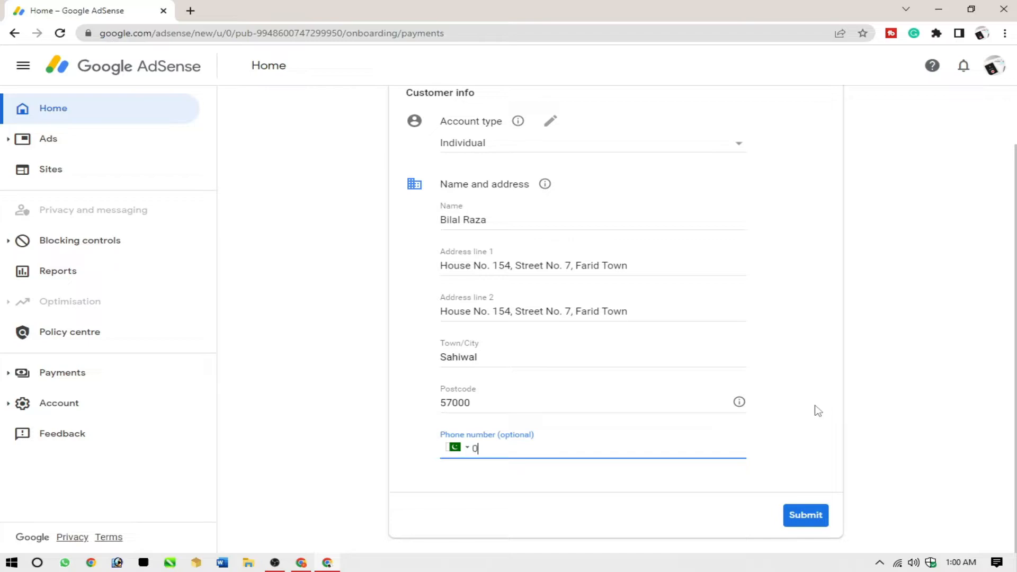
text(03)
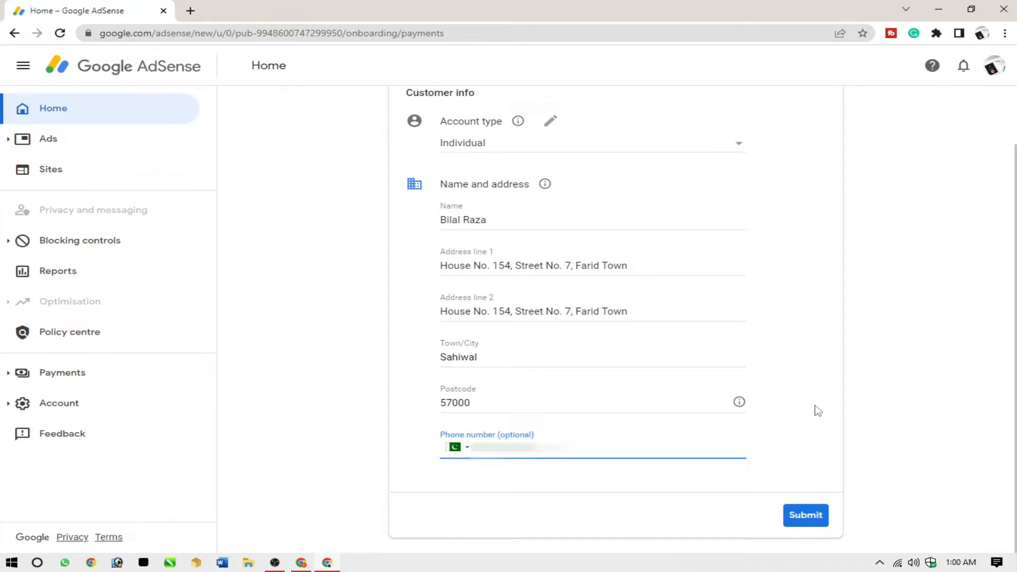
key(Return)
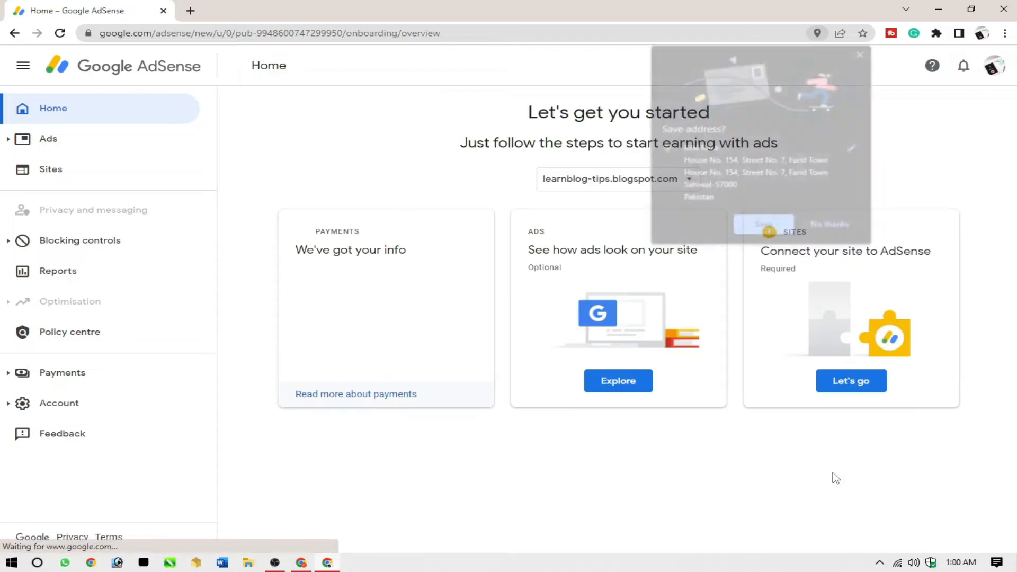
click(829, 225)
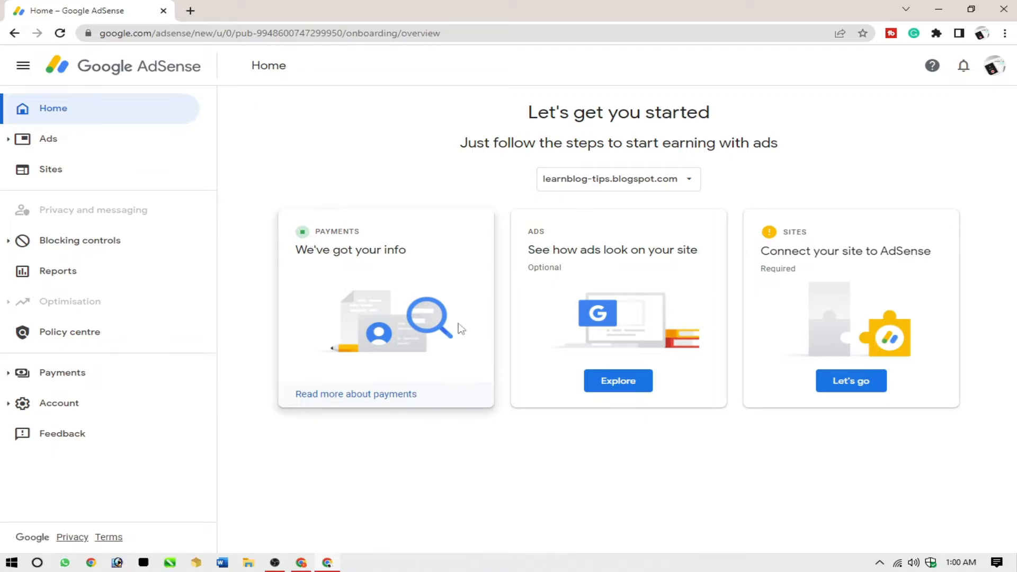
Turn on Auto ads in the ad settings preview for learnblog-tips.blogspot.com and apply the change to the site now
click(619, 385)
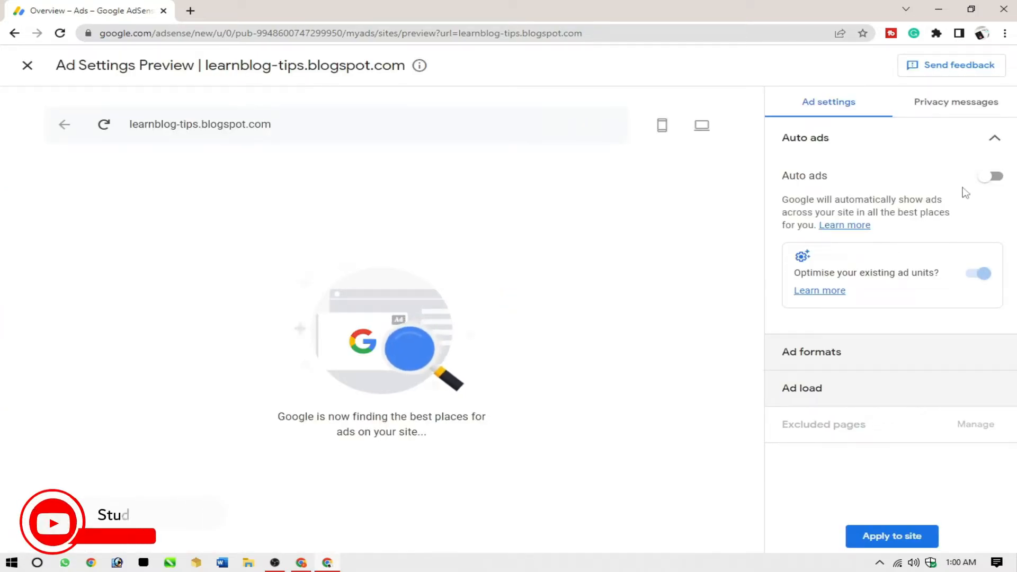
click(988, 178)
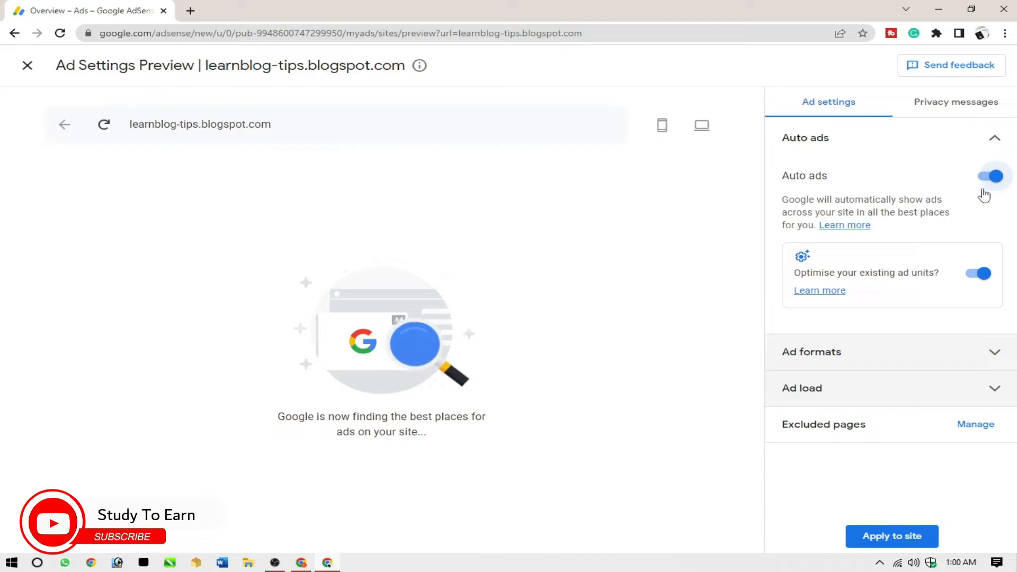
click(900, 540)
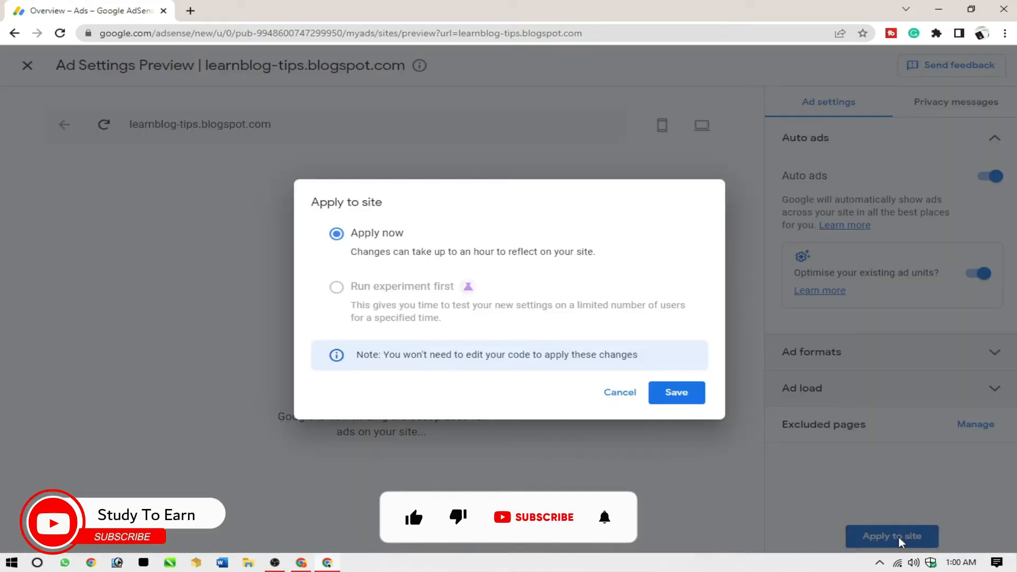
click(675, 392)
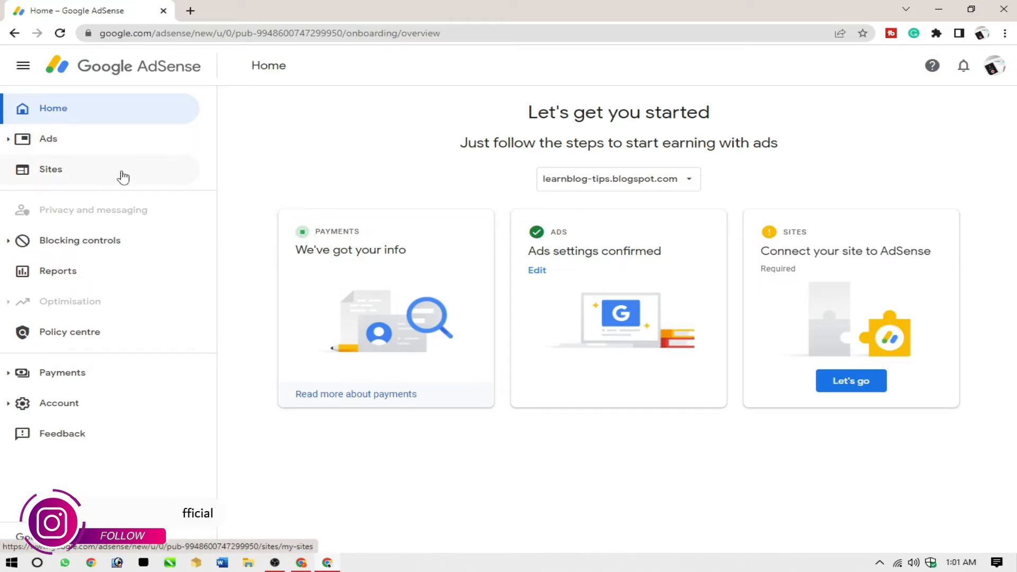
Open the Ads overview, dismiss the Auto ads introduction and privacy message notice, and copy the AdSense code snippet
click(69, 145)
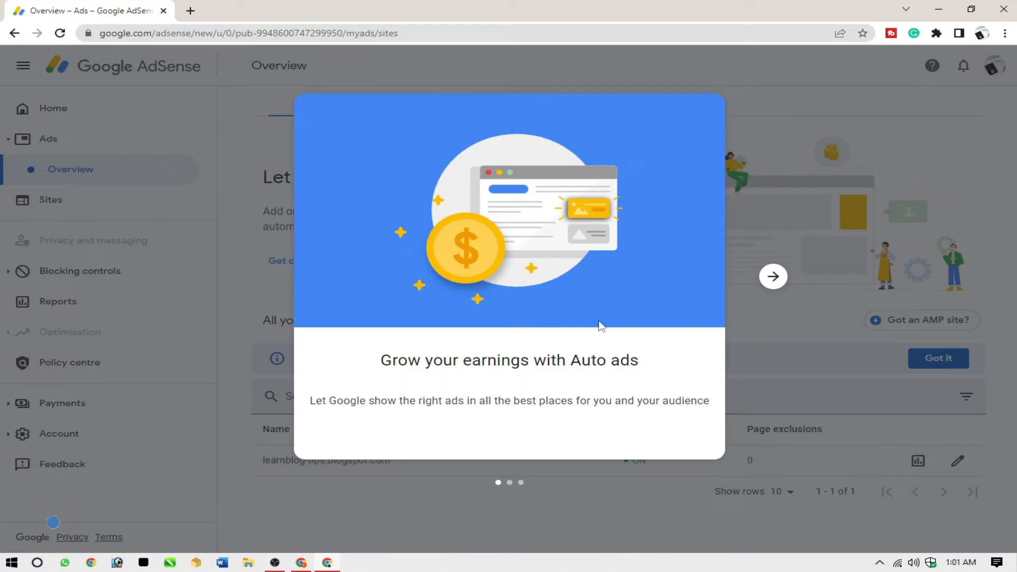
click(773, 276)
click(772, 277)
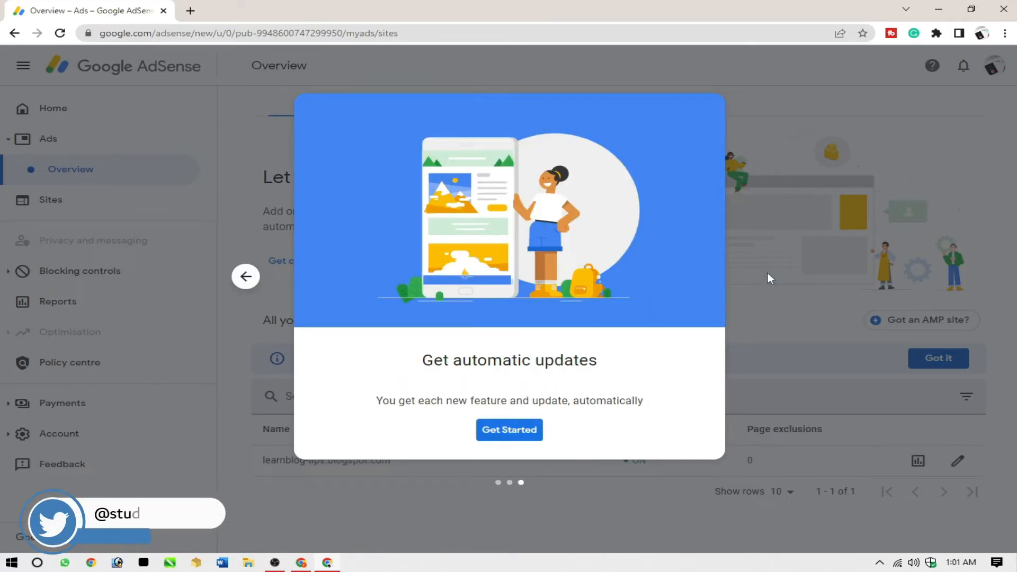
click(510, 429)
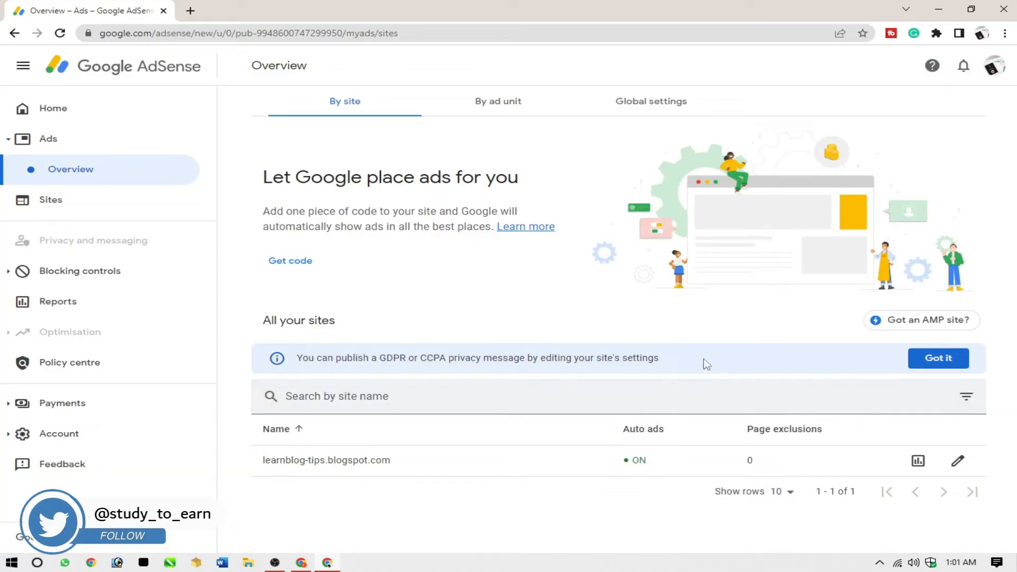
click(915, 363)
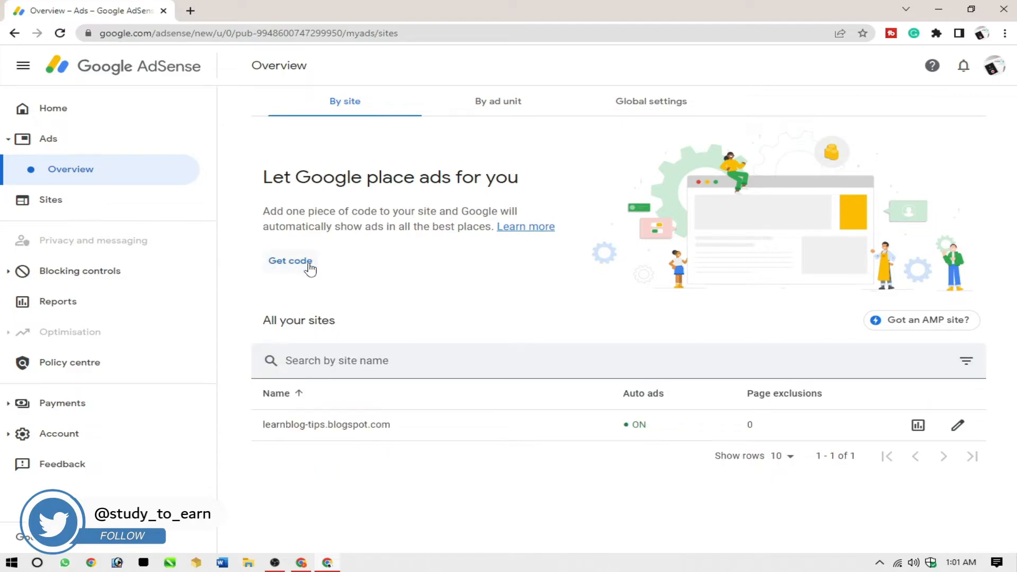
click(292, 266)
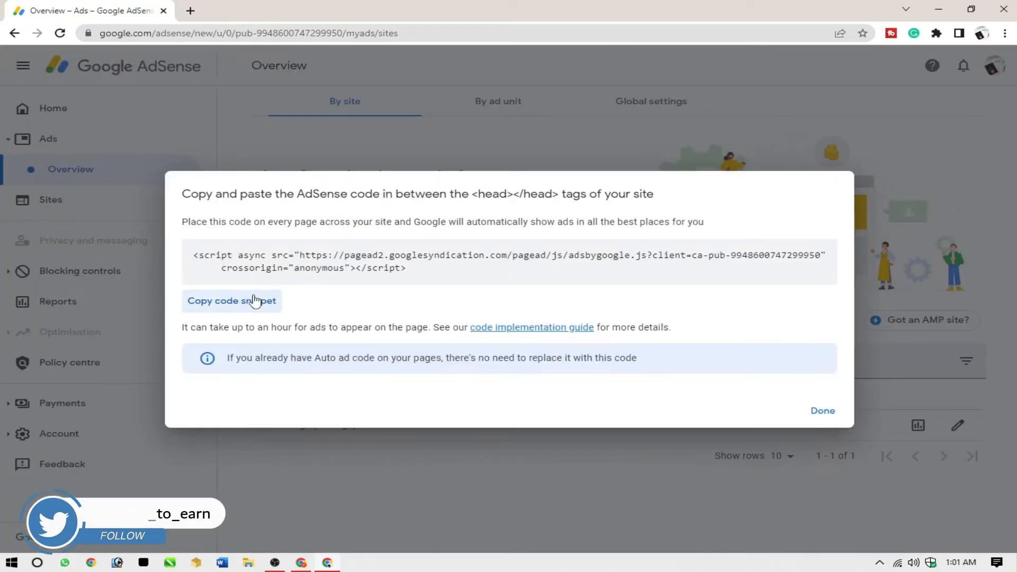
click(221, 302)
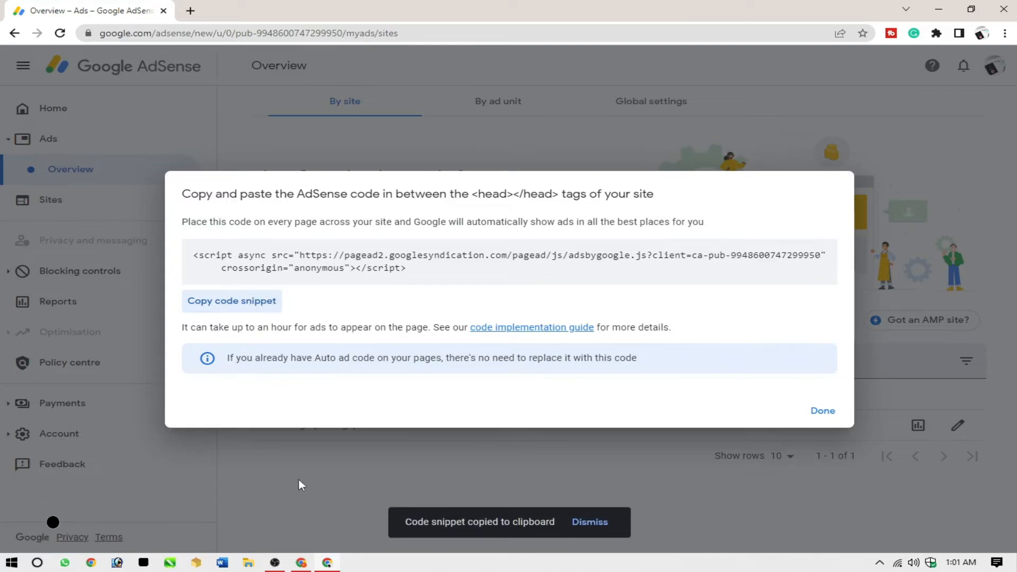
Switch to the browser window showing the blog, open Blogger in a new tab, and open the Learn Blog Tips theme's HTML for editing
click(301, 563)
key(ctrl+t)
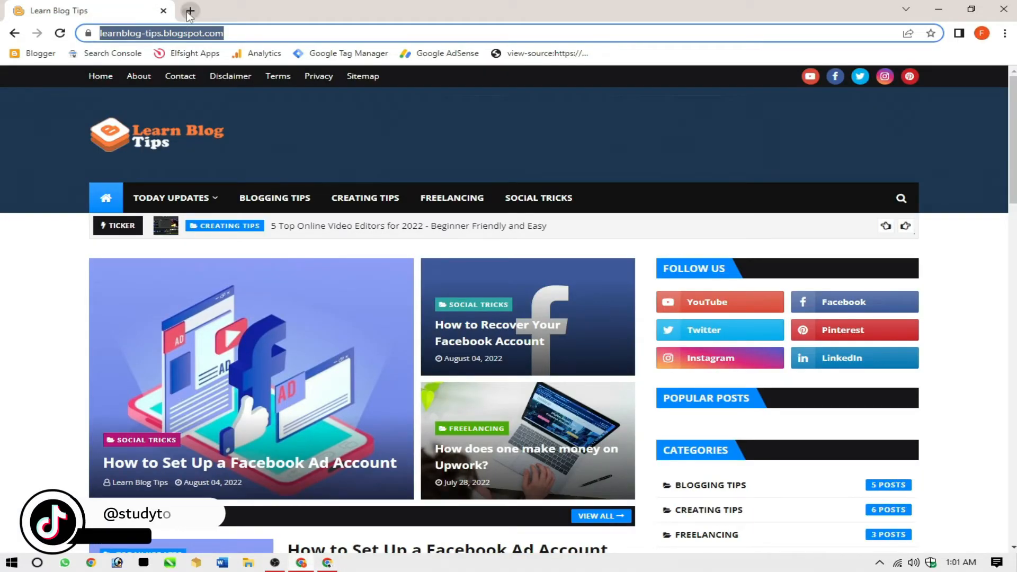
click(44, 57)
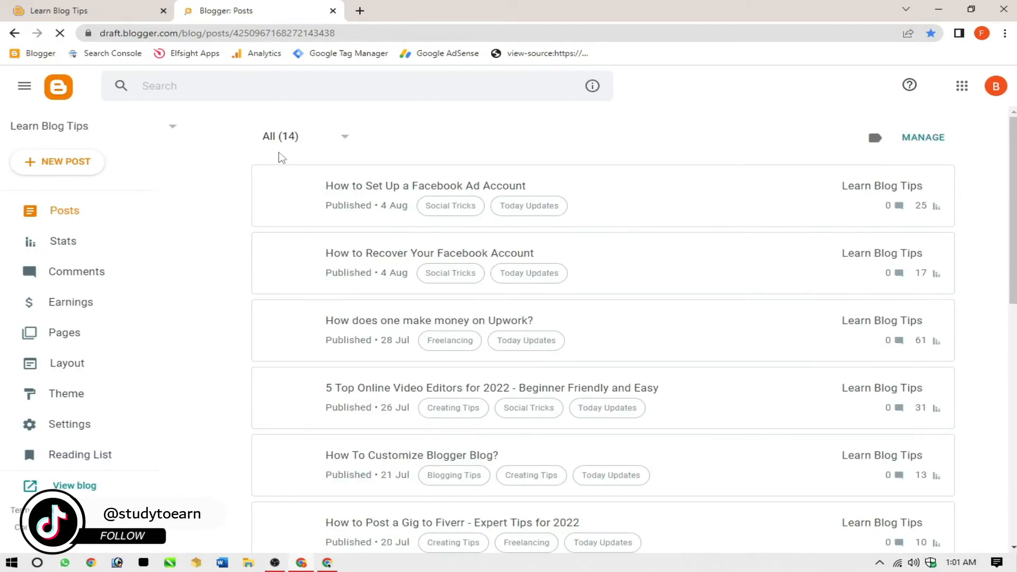
click(174, 399)
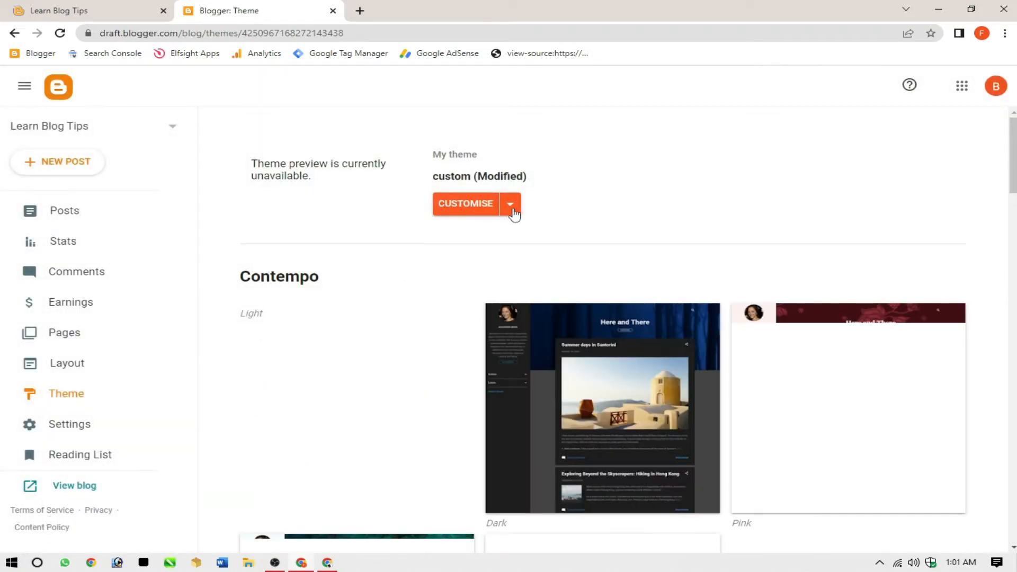
click(510, 205)
click(384, 303)
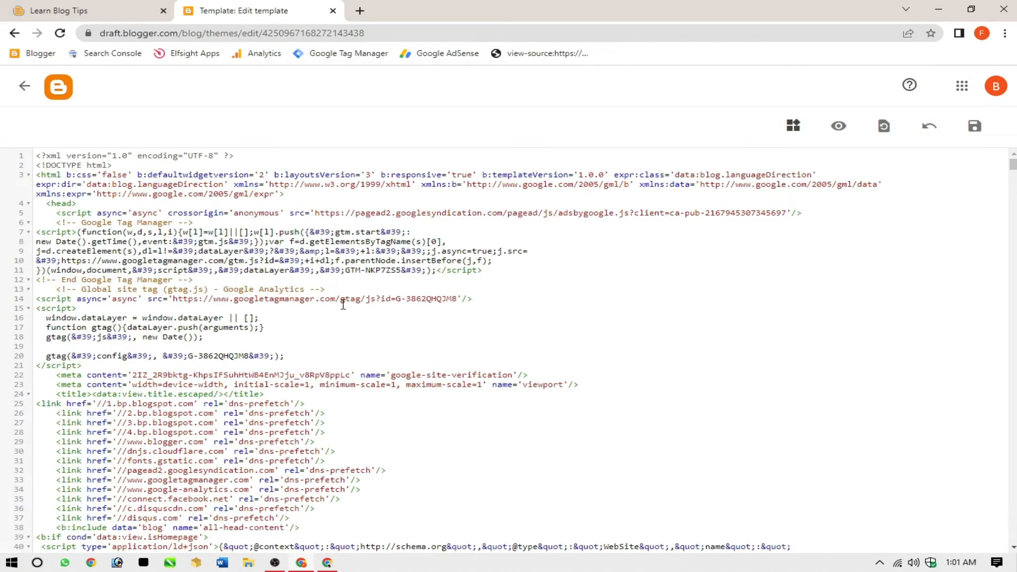
Paste the copied AdSense code snippet on a new line directly below the opening head tag of the theme HTML
key(Return)
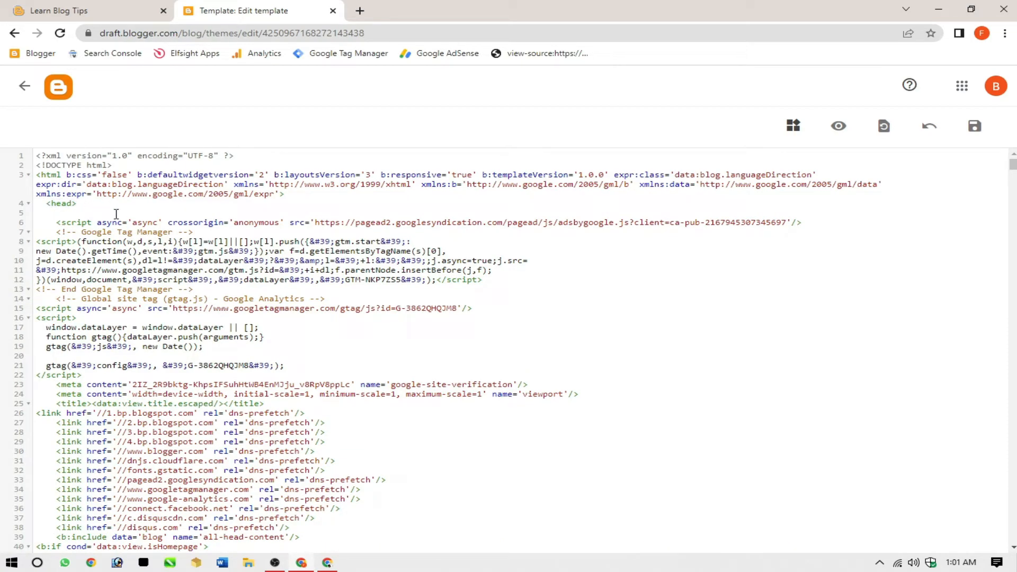
key(ctrl+v)
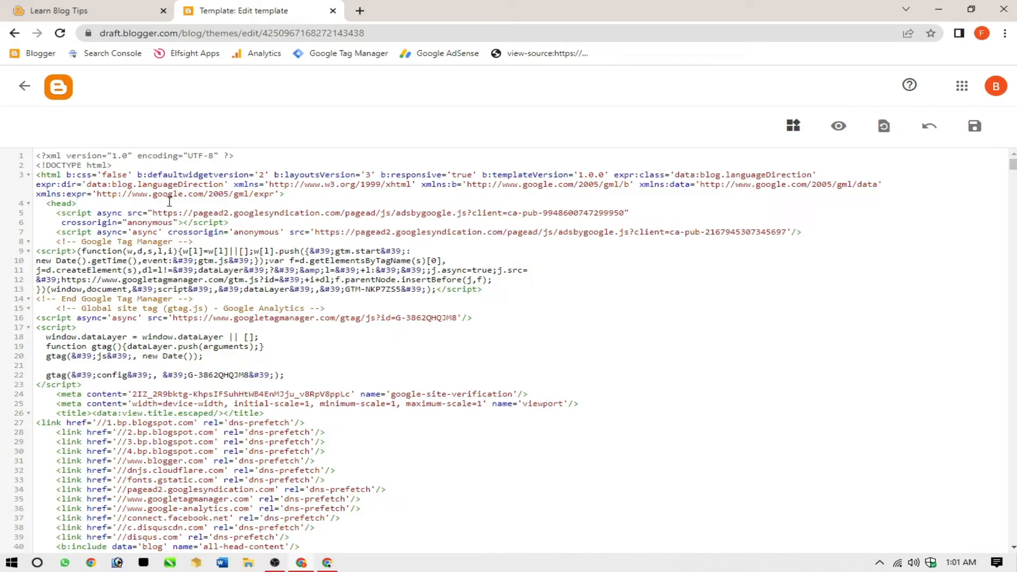
Search the theme HTML for "<head>" and check the AdSense snippet pasted directly beneath that tag
key(ctrl+f)
text(<)
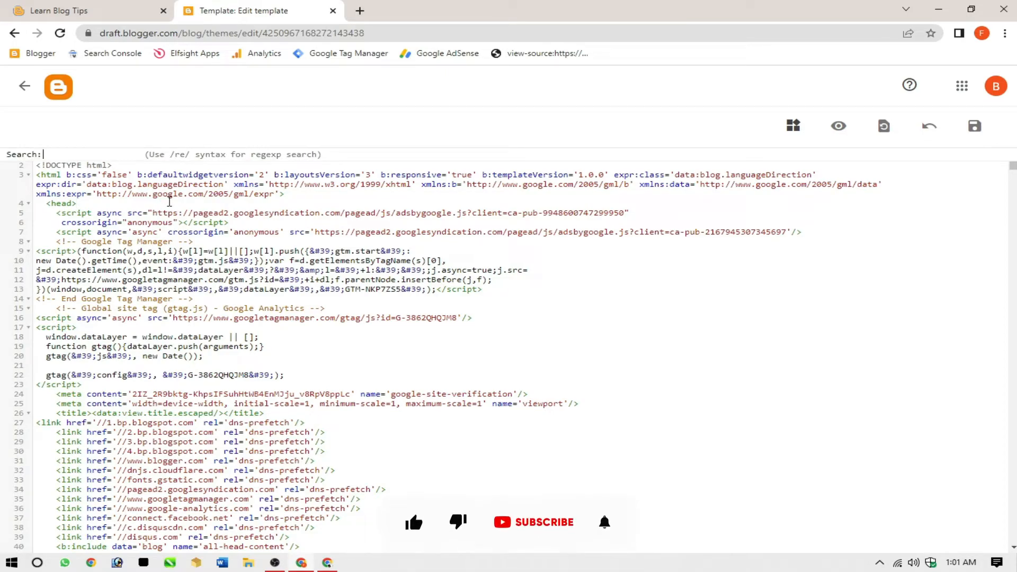
text(head)
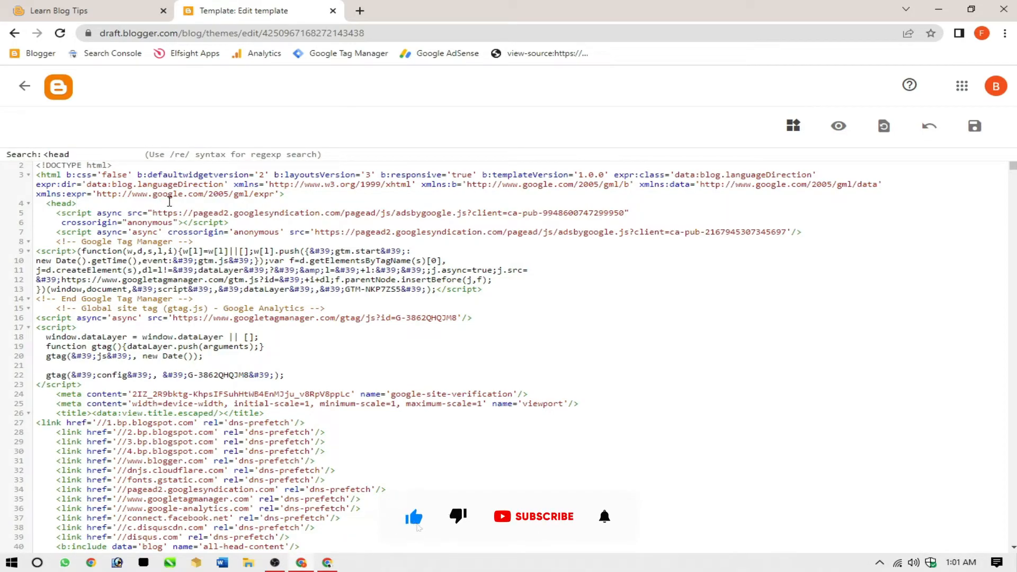
text(>)
key(Return)
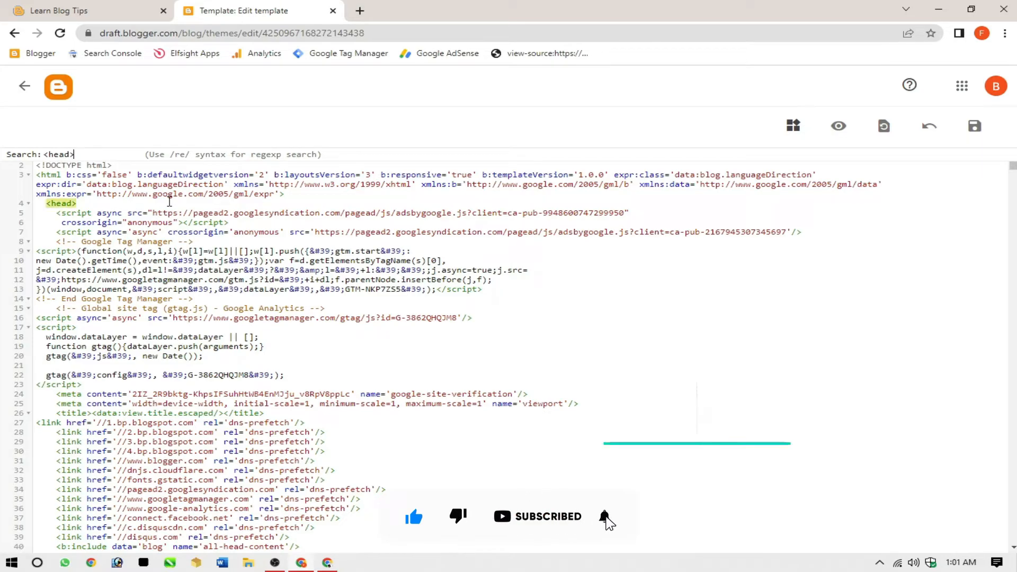
click(86, 204)
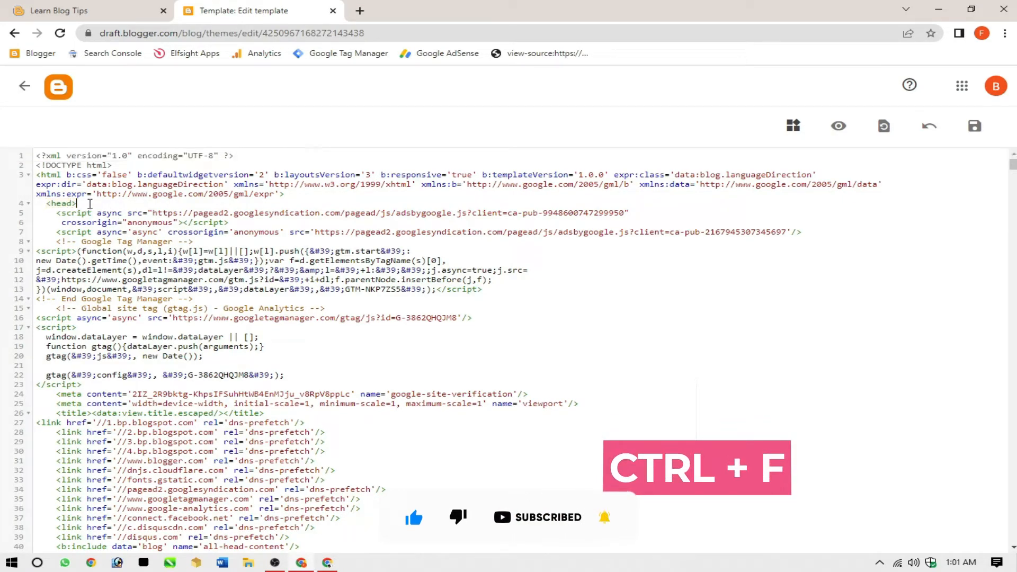
drag(230, 223, 55, 213)
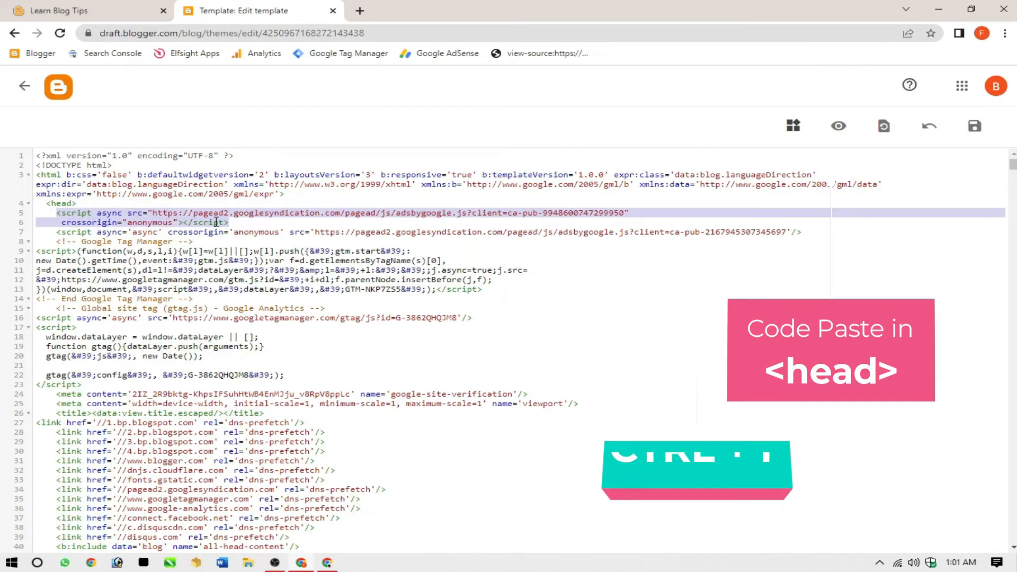
click(256, 223)
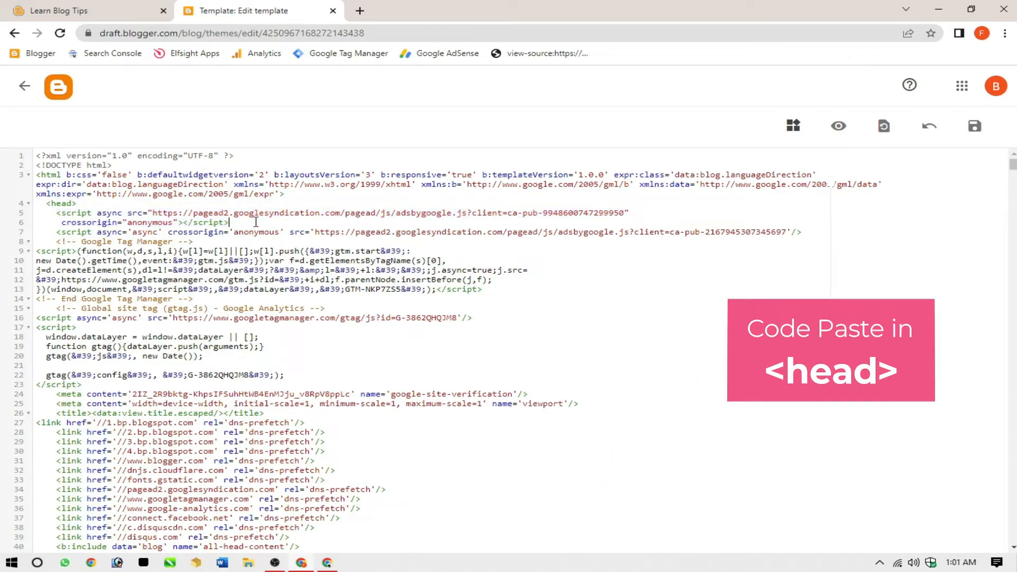
Save the edited theme HTML and leave the editor, then switch back to Google AdSense and close the code snippet dialog
click(975, 126)
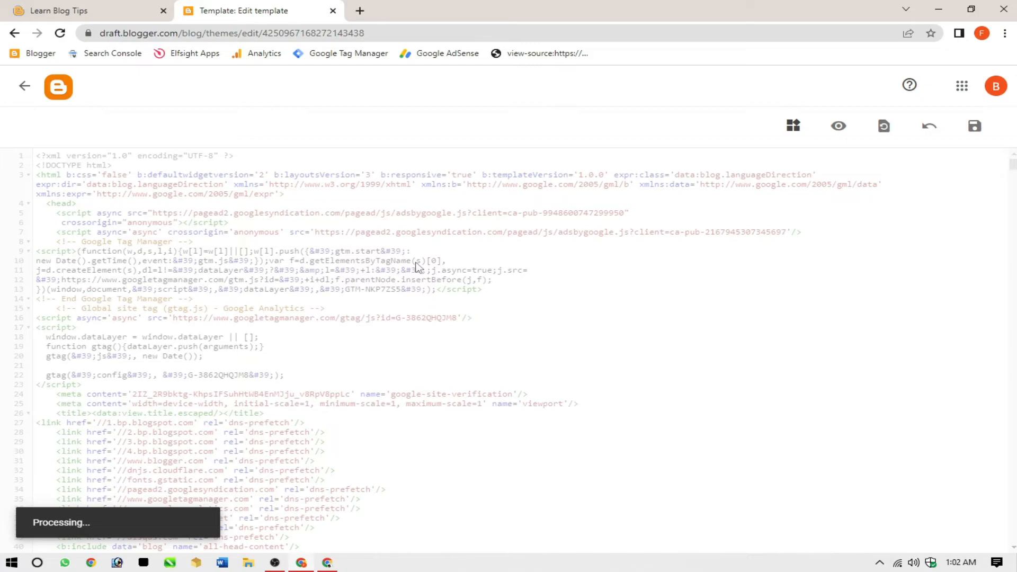
click(25, 86)
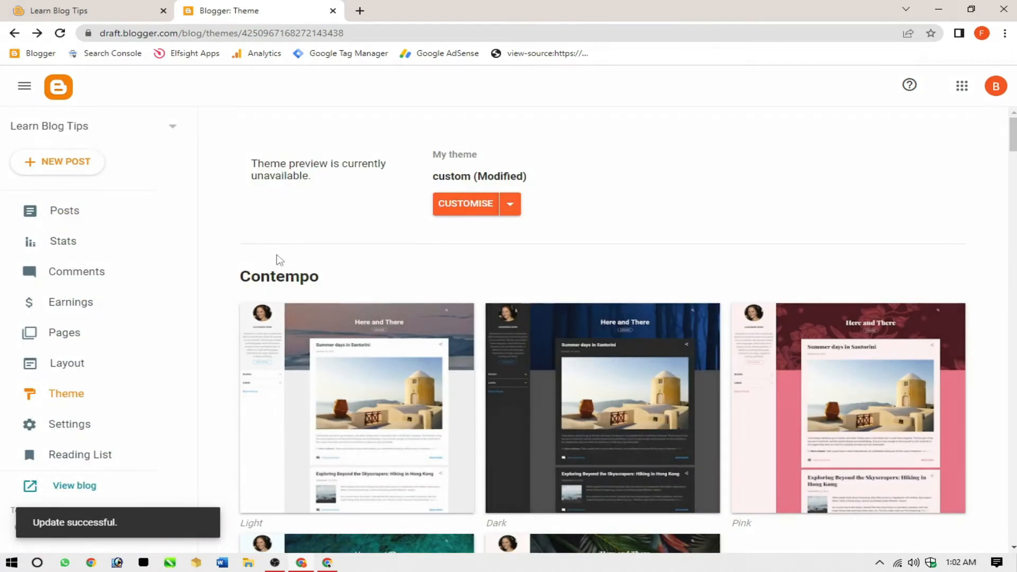
click(327, 562)
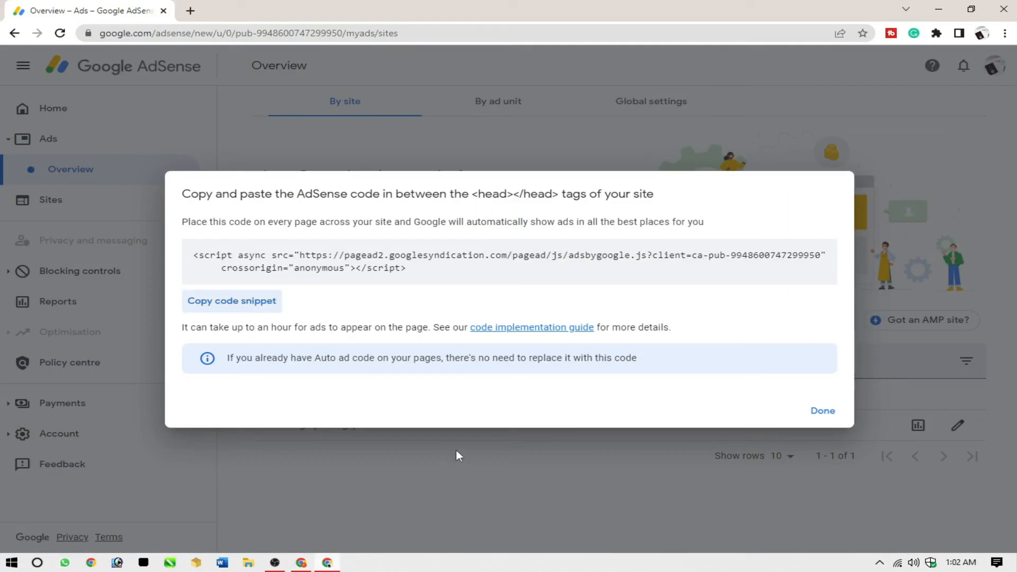
click(823, 412)
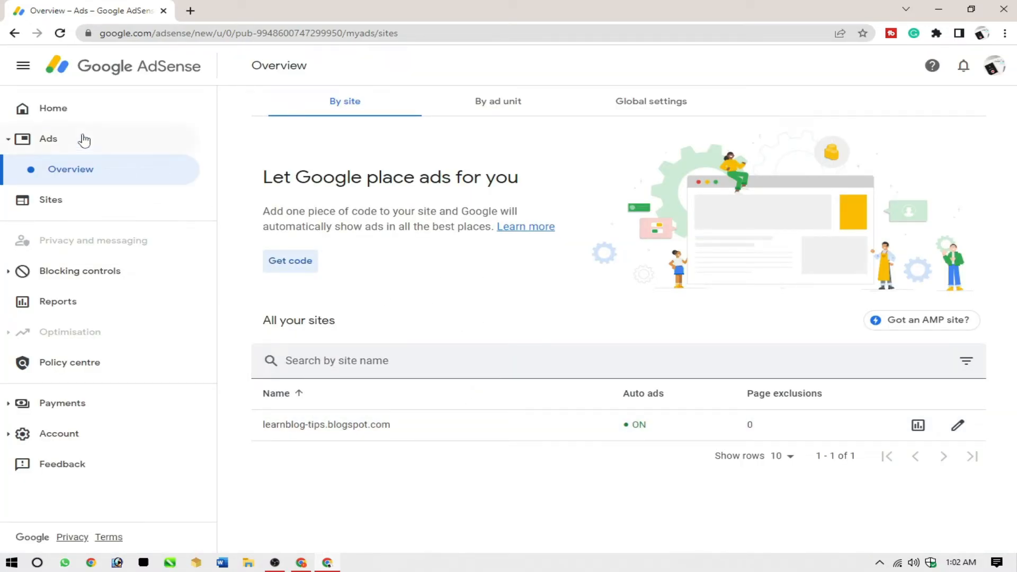
Open the account's personal settings and fill in the contact's first name, surname and phone number
click(106, 441)
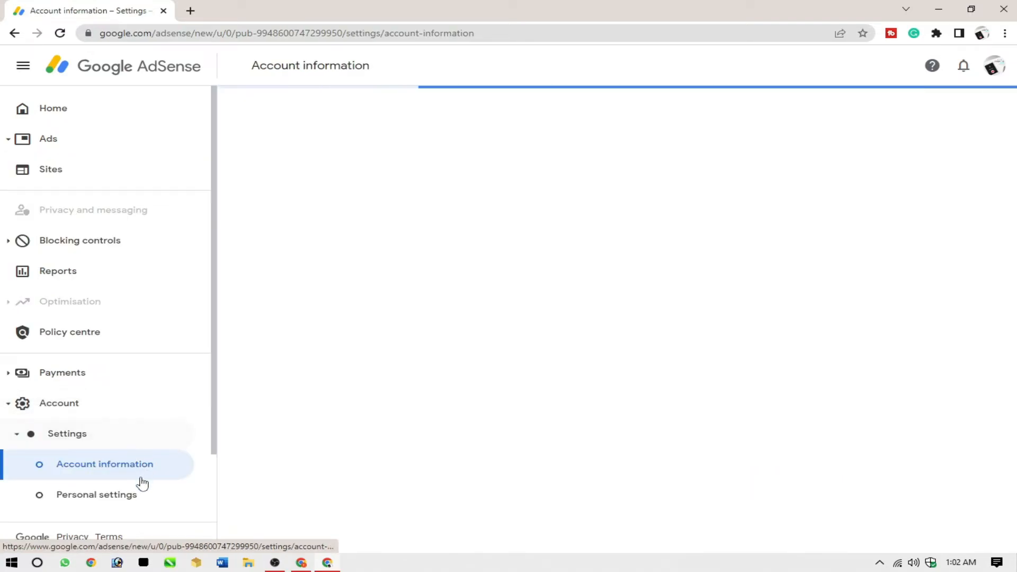
click(134, 500)
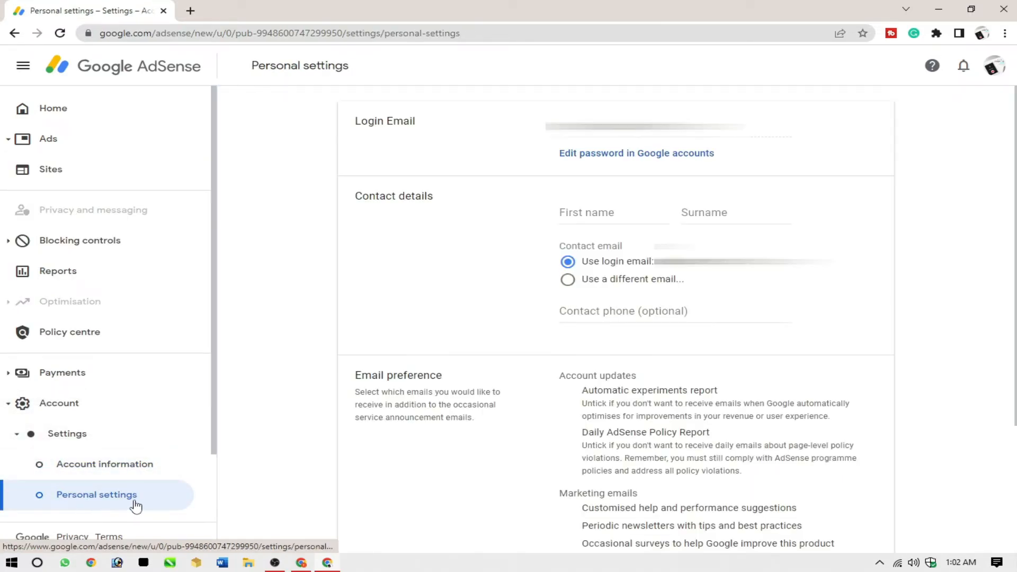
click(589, 208)
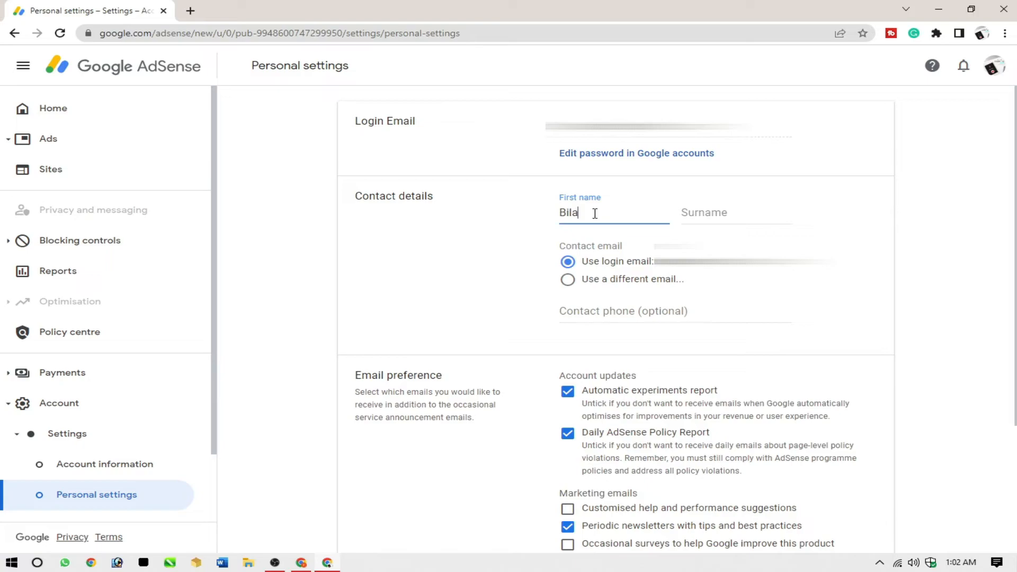
key(Tab)
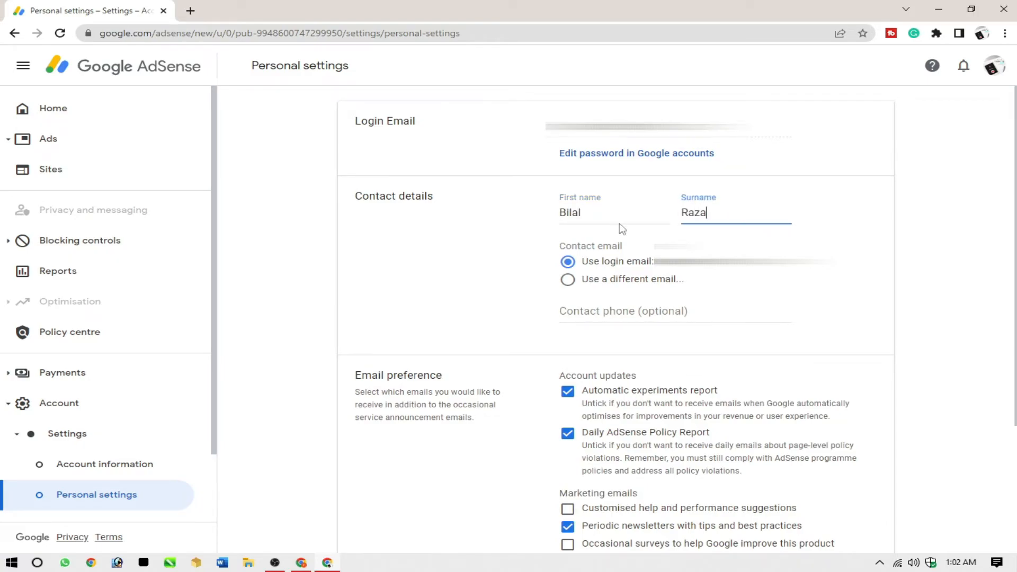
click(628, 316)
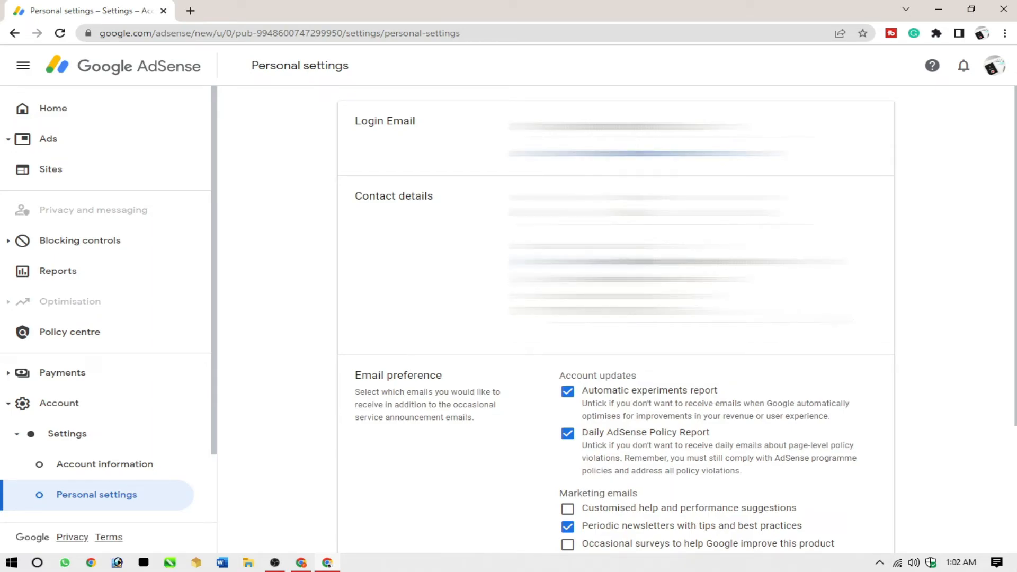
Opt in to marketing emails for customised help and performance suggestions, occasional surveys, special offers, and information about other Google products and services
scroll(796, 329, down, 3)
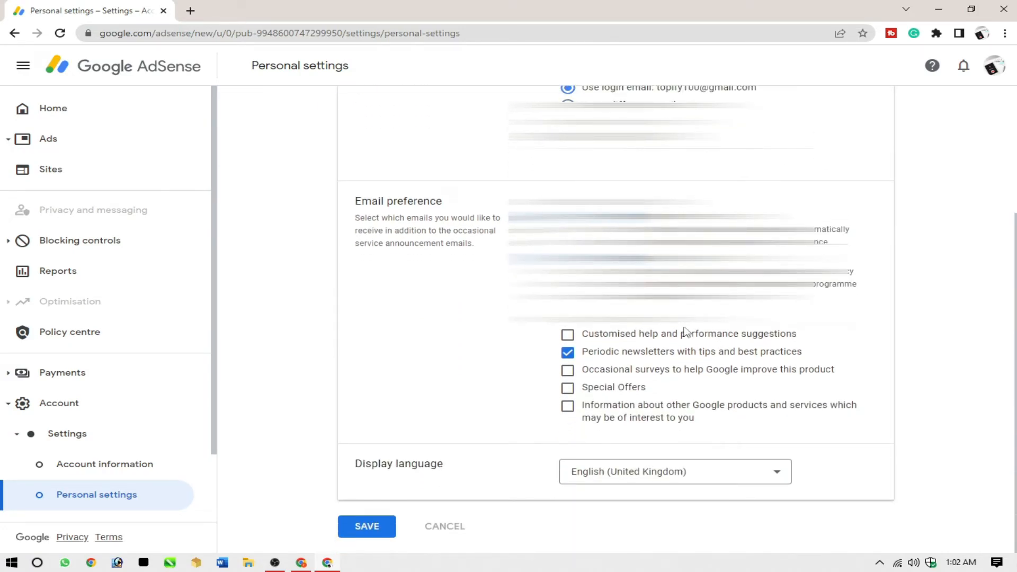
click(568, 335)
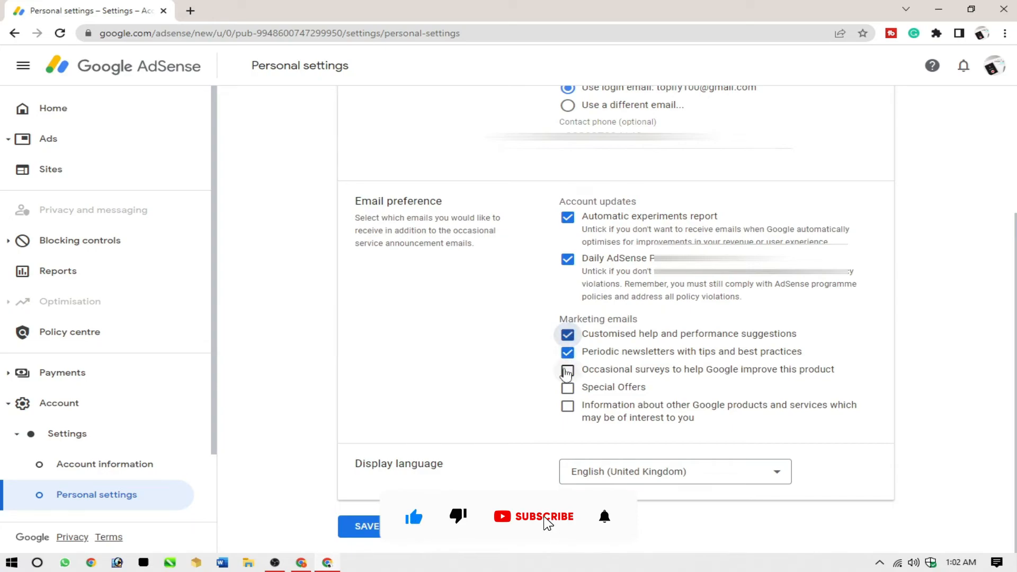
click(567, 370)
click(567, 388)
click(568, 406)
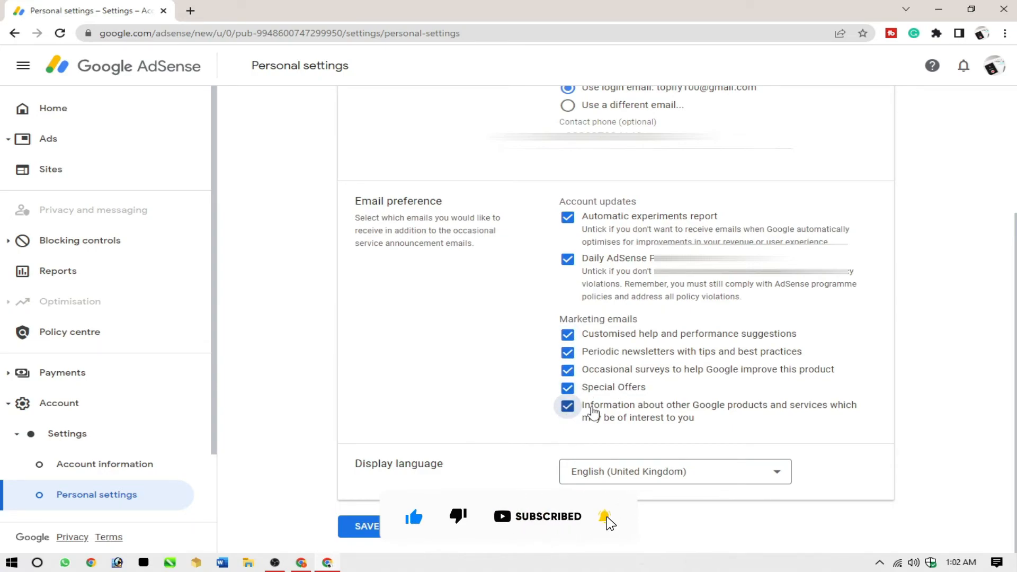
Set the display language to English (United States) and save the personal settings
click(677, 472)
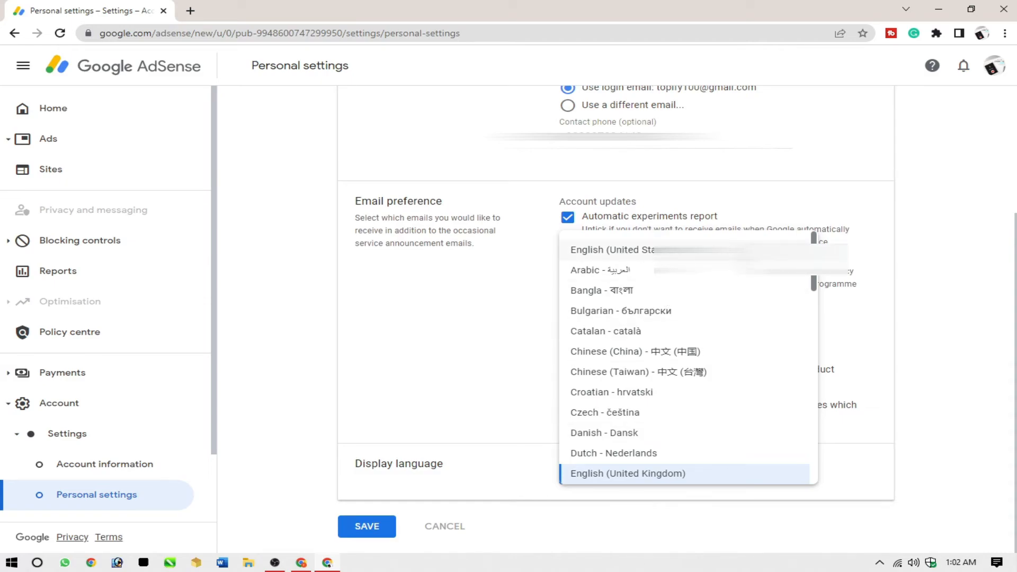
click(629, 257)
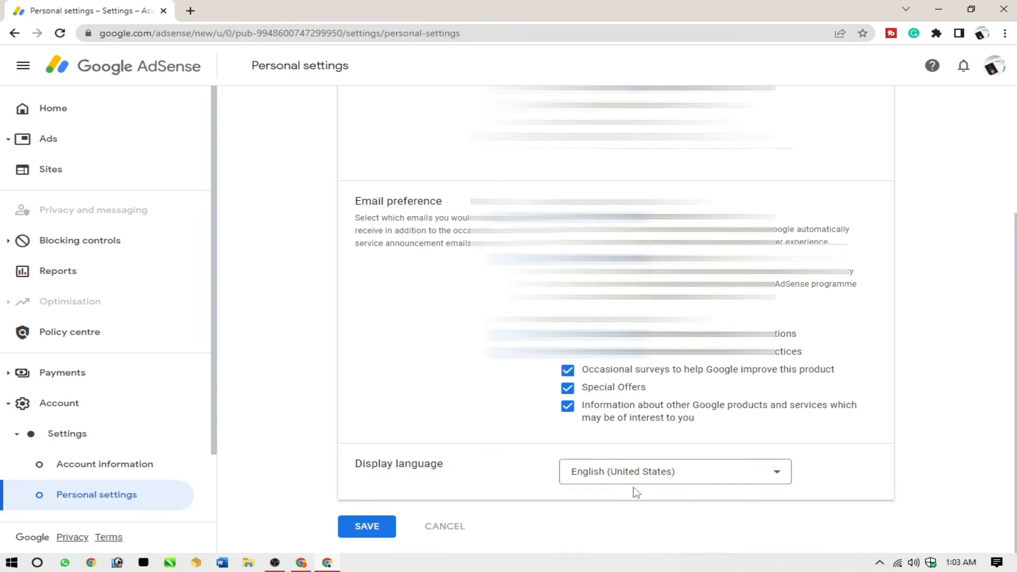
scroll(513, 450, up, 3)
scroll(516, 452, down, 1)
scroll(515, 451, down, 2)
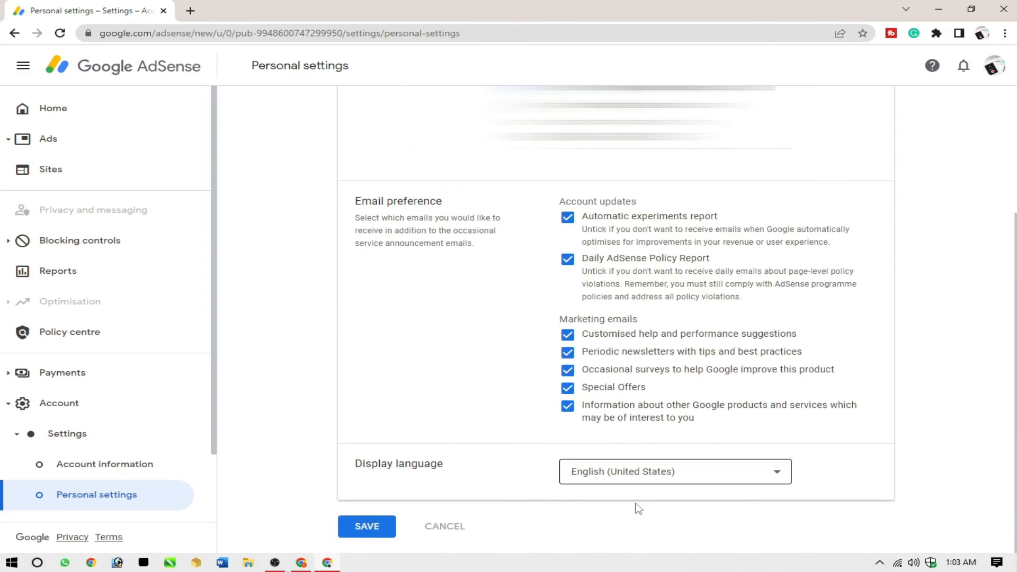
click(377, 534)
Return to the AdSense home page, start connecting learnblog-tips.blogspot.com to AdSense, and request its review
click(114, 118)
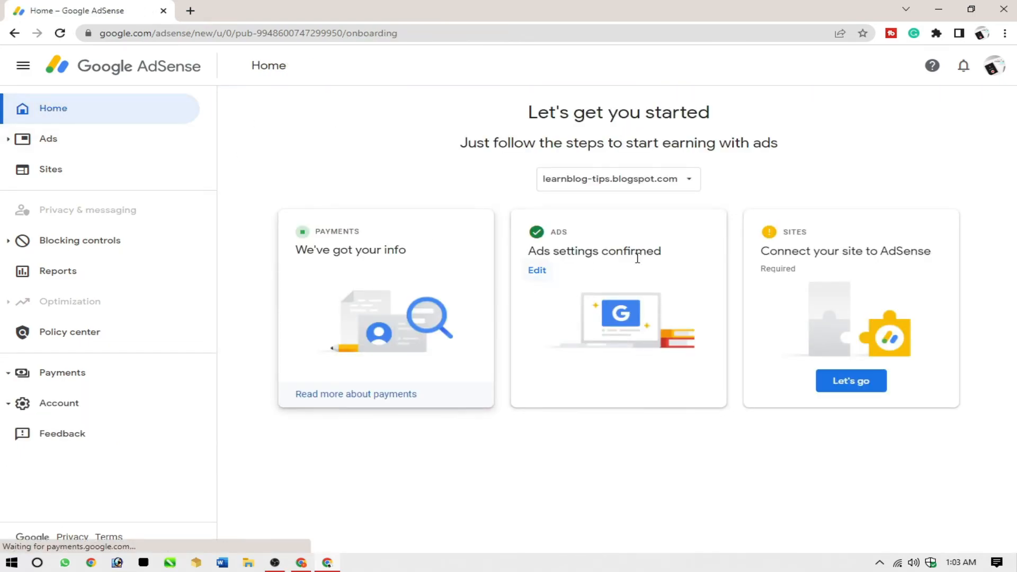
click(861, 389)
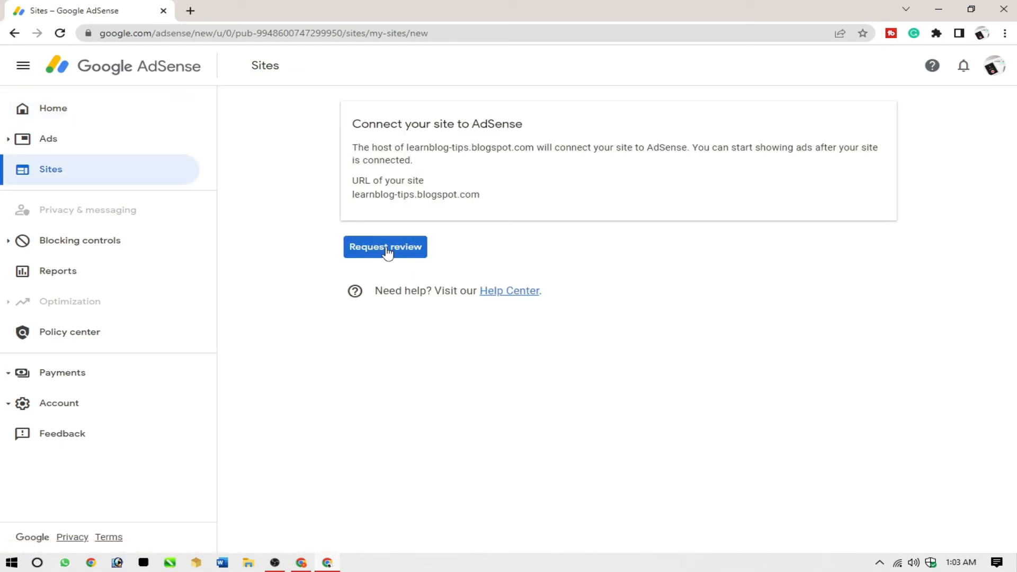
click(393, 253)
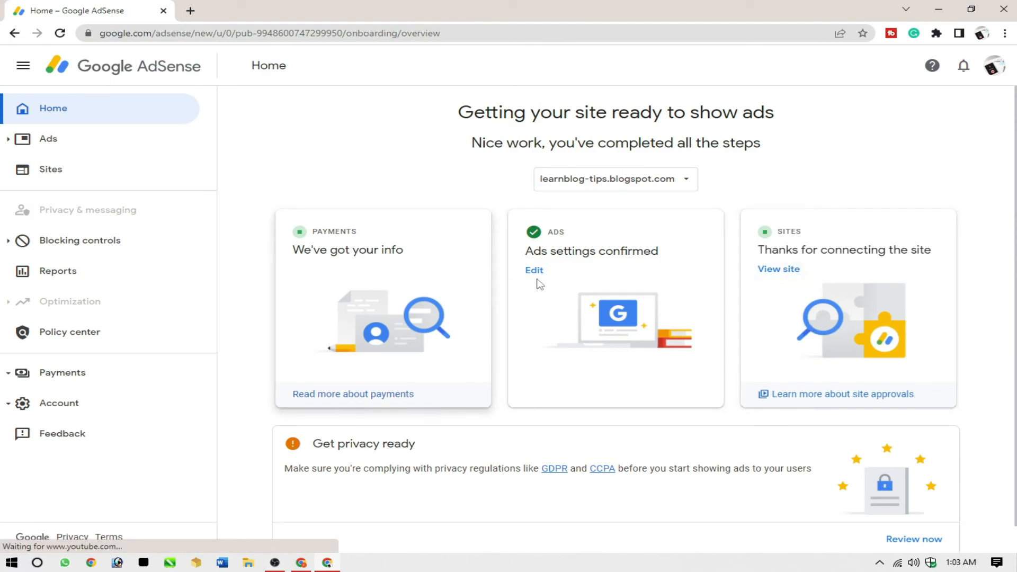
scroll(777, 436, down, 1)
scroll(777, 436, up, 1)
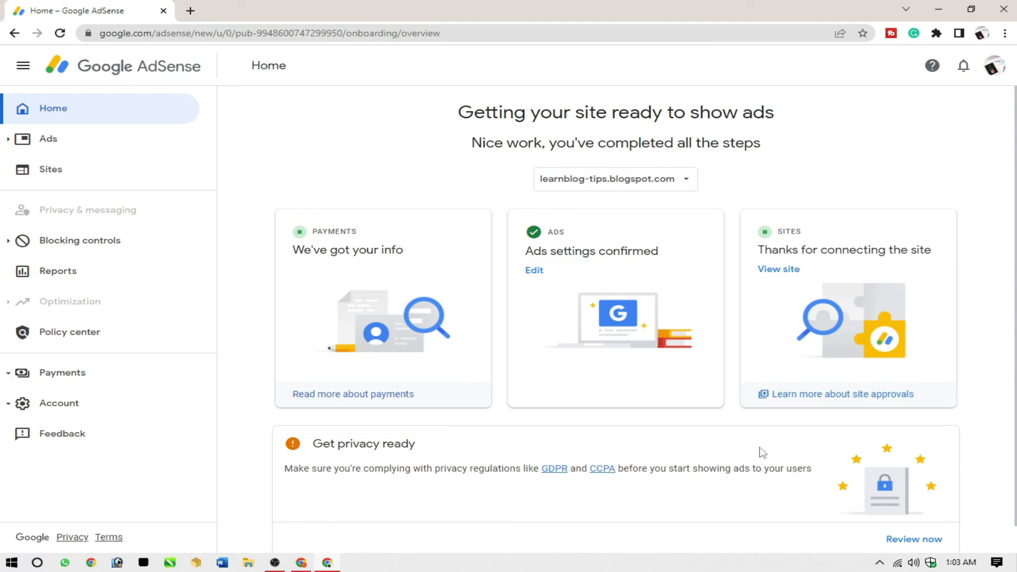
scroll(909, 447, down, 1)
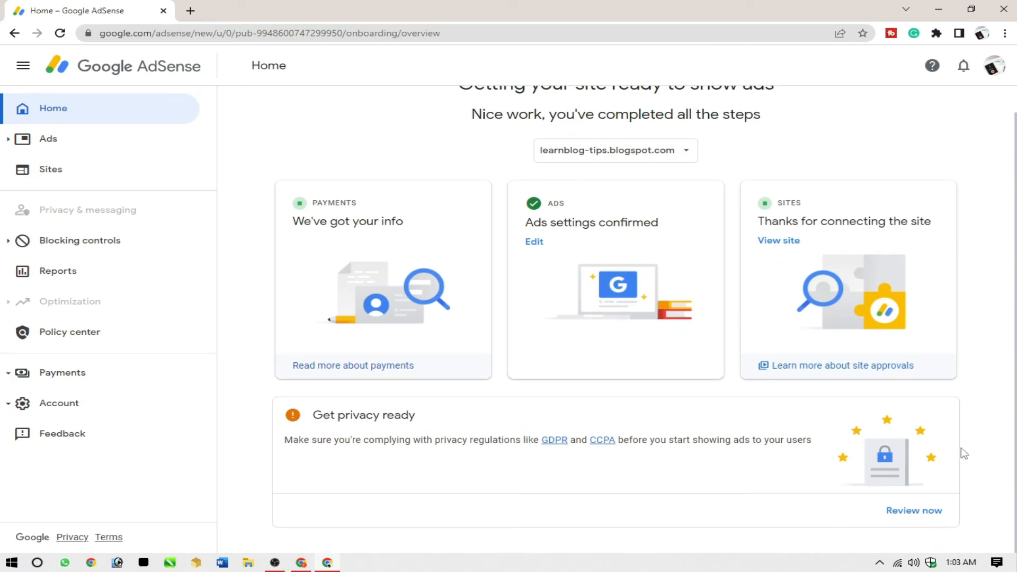
scroll(962, 454, up, 1)
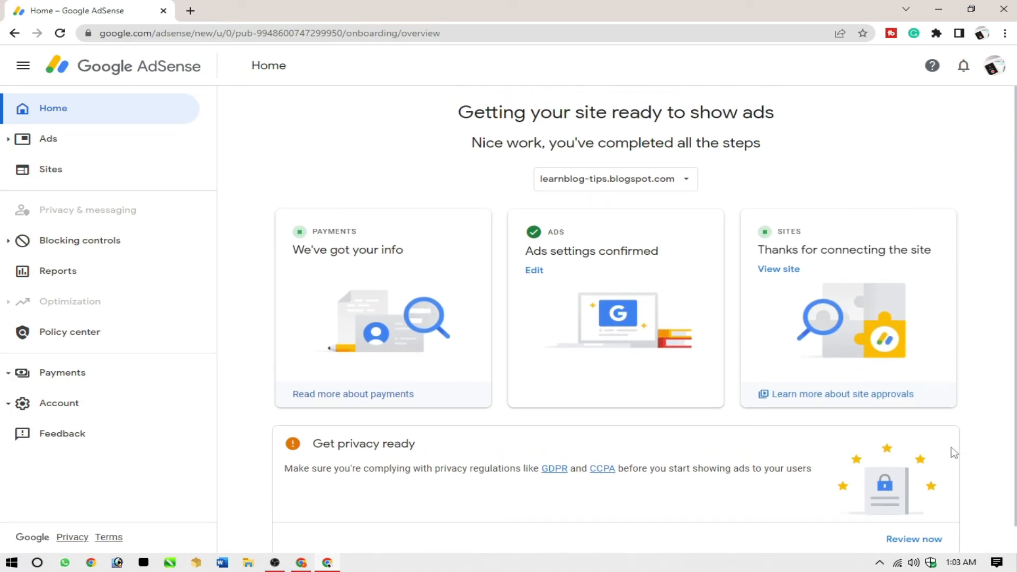